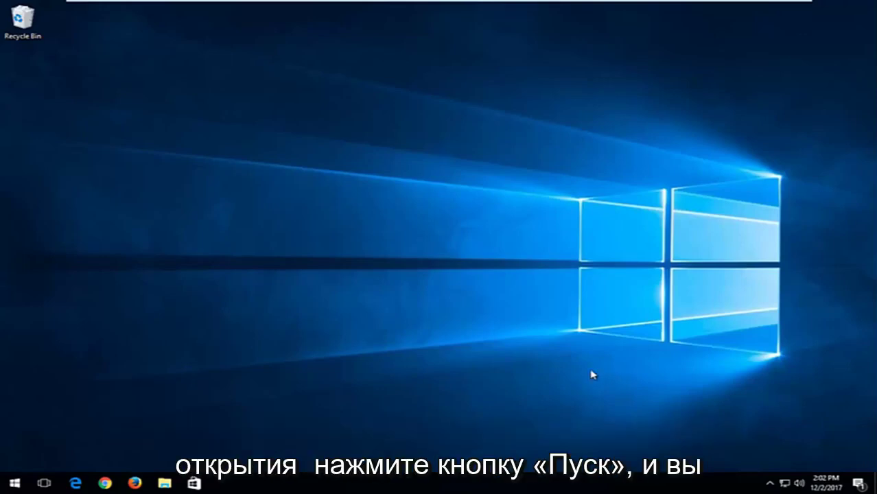
# Run regedit as administrator, allow it to make changes, and reposition and enlarge the Registry Editor window.
pyautogui.click(14, 483)
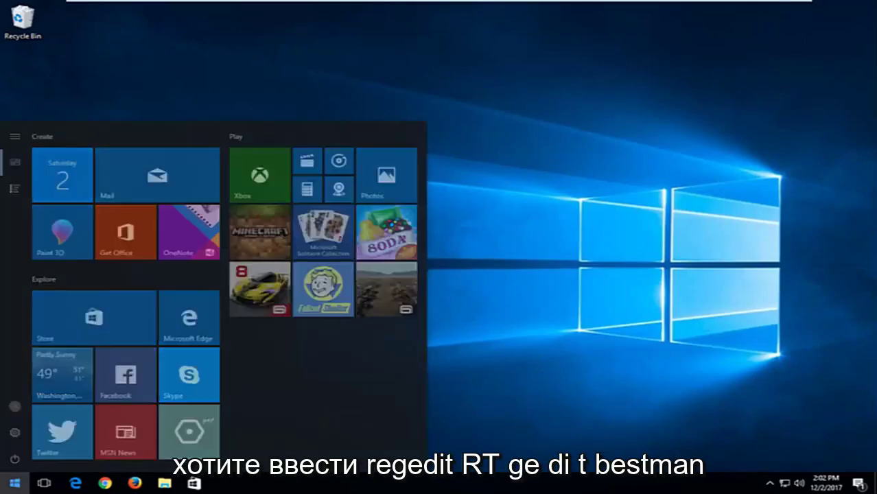
pyautogui.write('regedit')
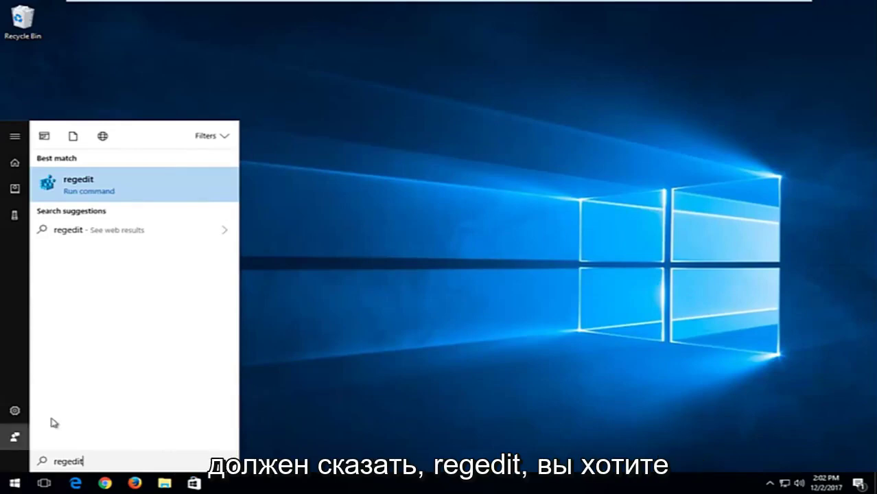
pyautogui.rightClick(69, 185)
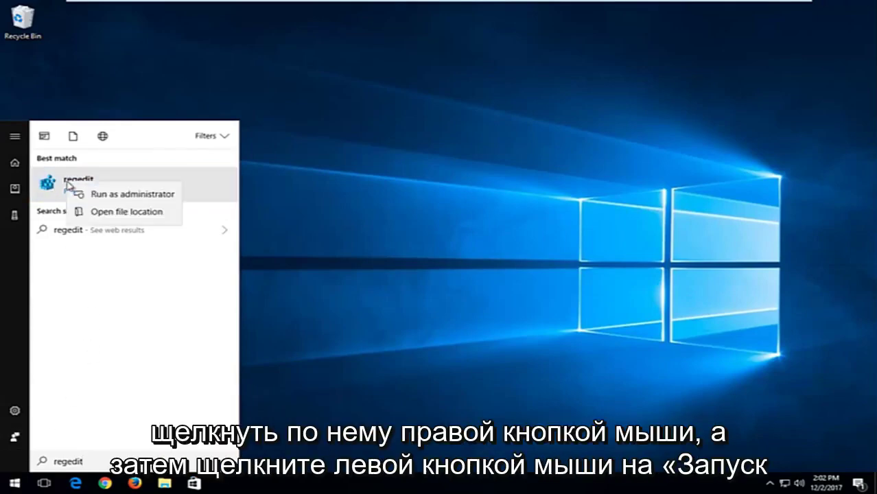
pyautogui.click(85, 194)
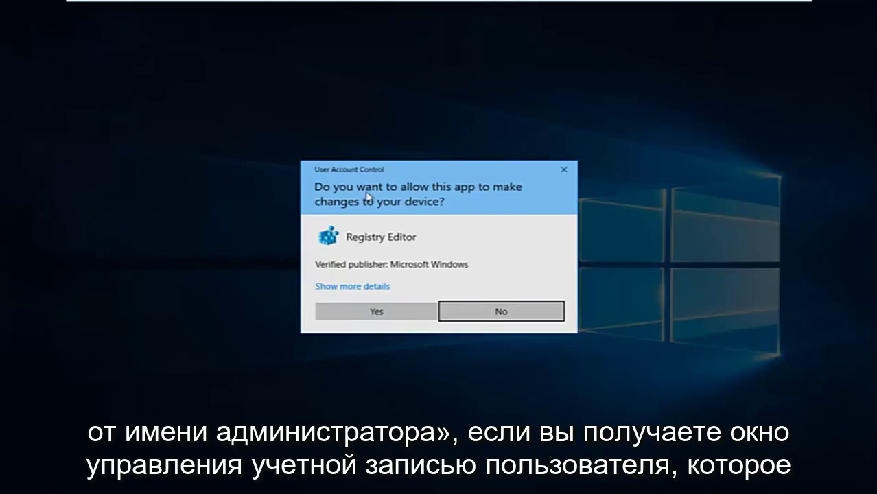
pyautogui.click(378, 309)
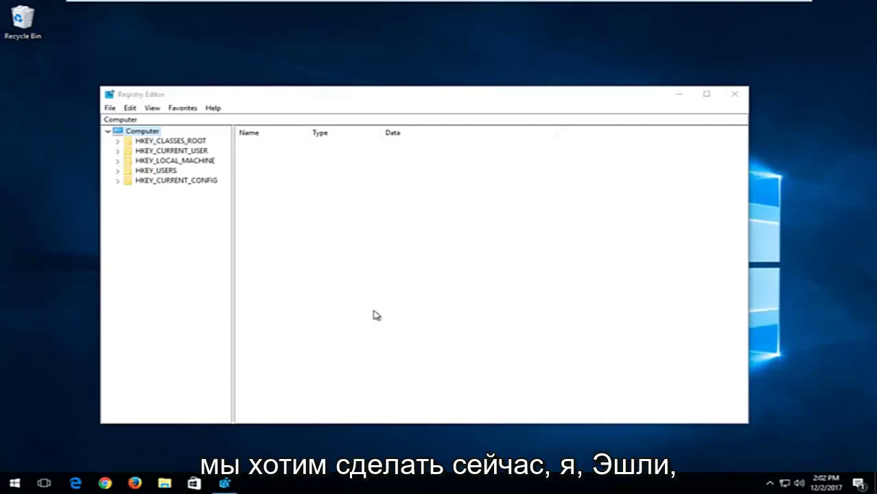
pyautogui.moveTo(511, 88); pyautogui.dragTo(494, 46)
pyautogui.moveTo(731, 380); pyautogui.dragTo(811, 438)
# Expand HKEY_LOCAL_MACHINE\SOFTWARE\Microsoft in the registry tree and widen the tree area so the key names fit.
pyautogui.click(157, 100)
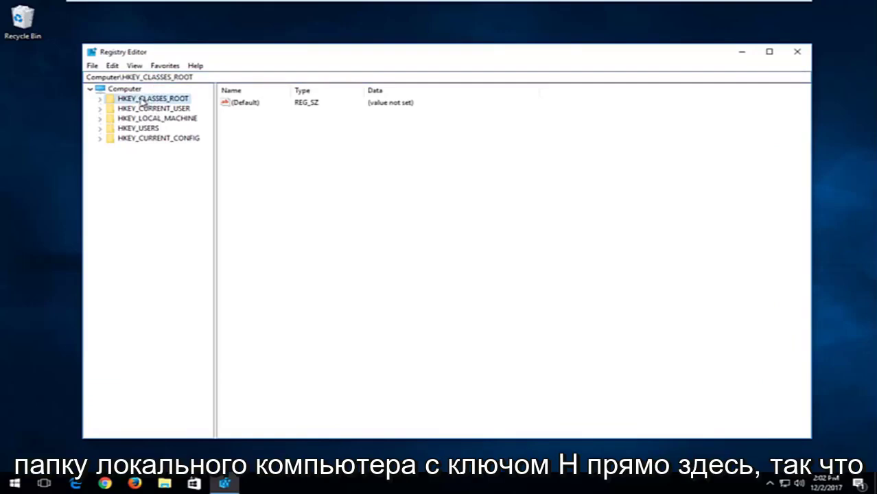
pyautogui.click(130, 119)
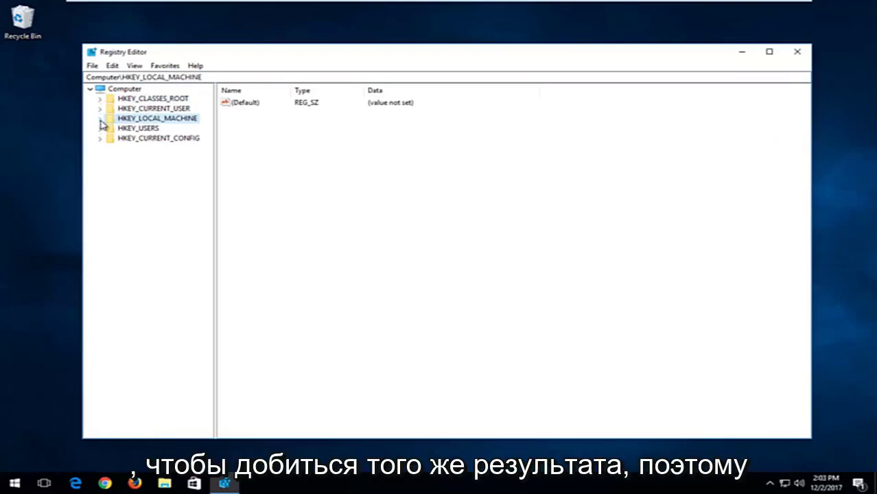
pyautogui.click(100, 119)
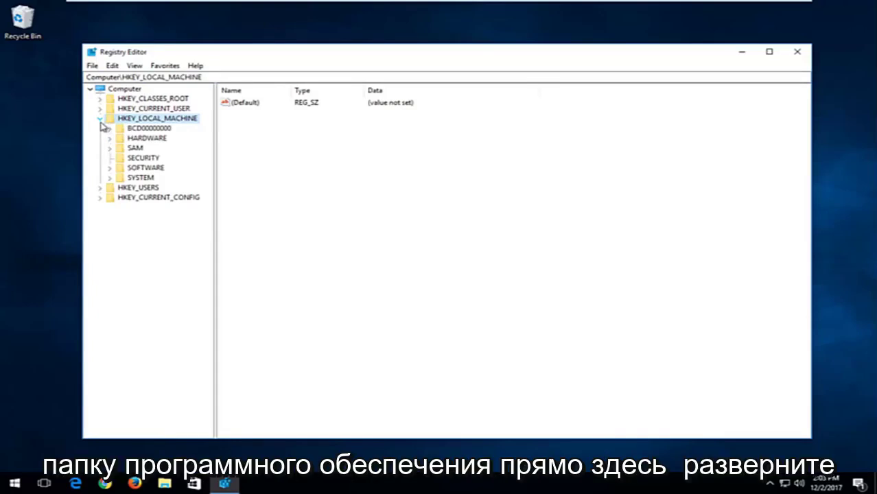
pyautogui.click(129, 168)
pyautogui.click(110, 168)
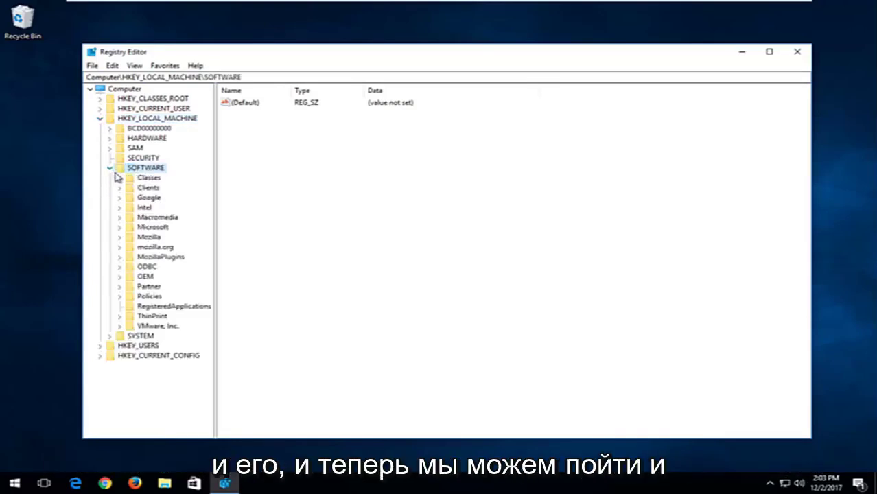
pyautogui.click(139, 229)
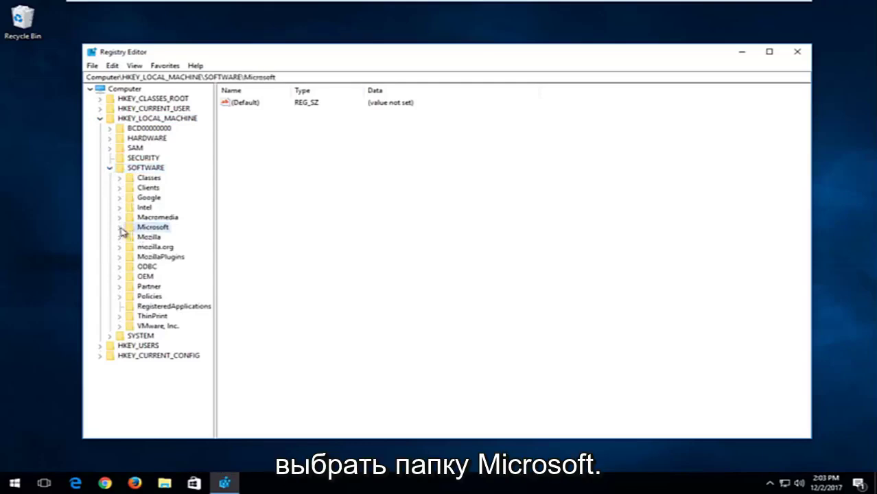
pyautogui.click(120, 228)
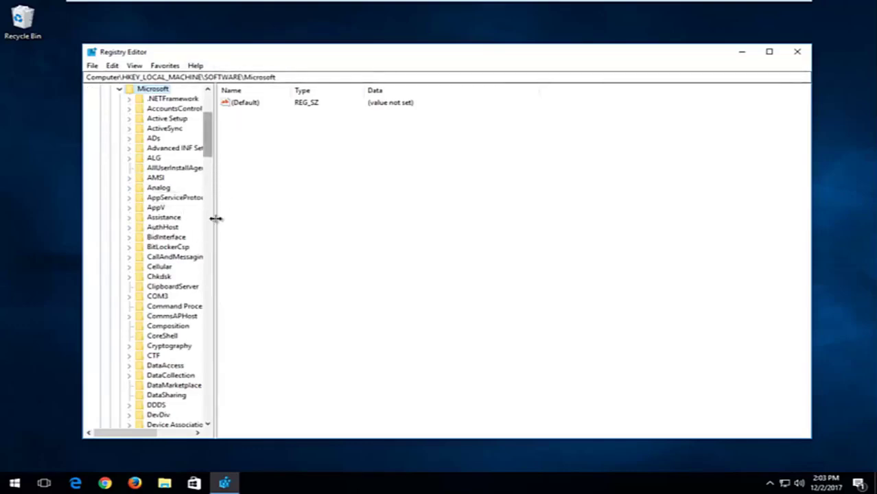
pyautogui.moveTo(215, 195); pyautogui.dragTo(298, 193)
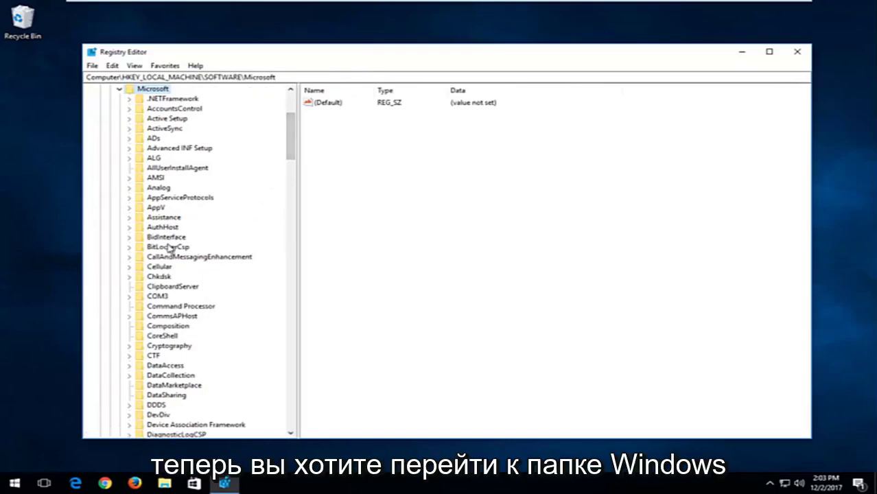
# Find the Windows NT key under Microsoft and expand it down to the subkeys of CurrentVersion.
pyautogui.click(168, 288)
pyautogui.scroll(-6, 168, 278)
pyautogui.scroll(-20, 170, 273)
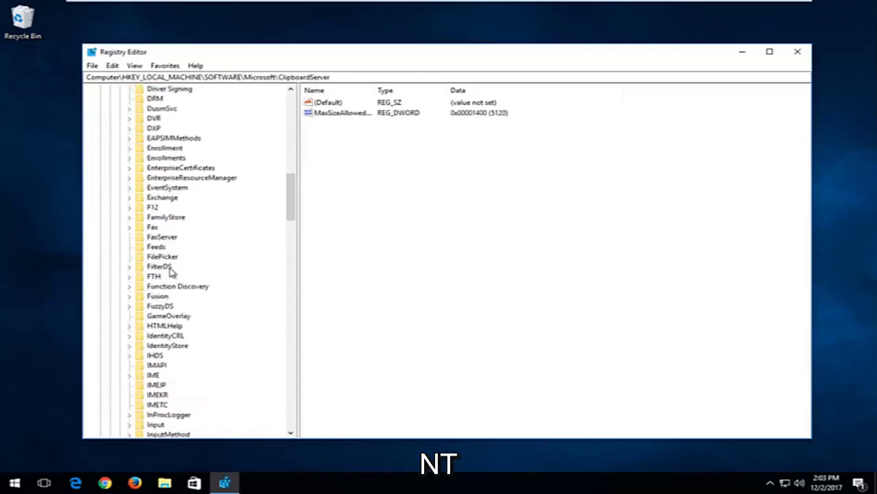
pyautogui.scroll(-20, 171, 273)
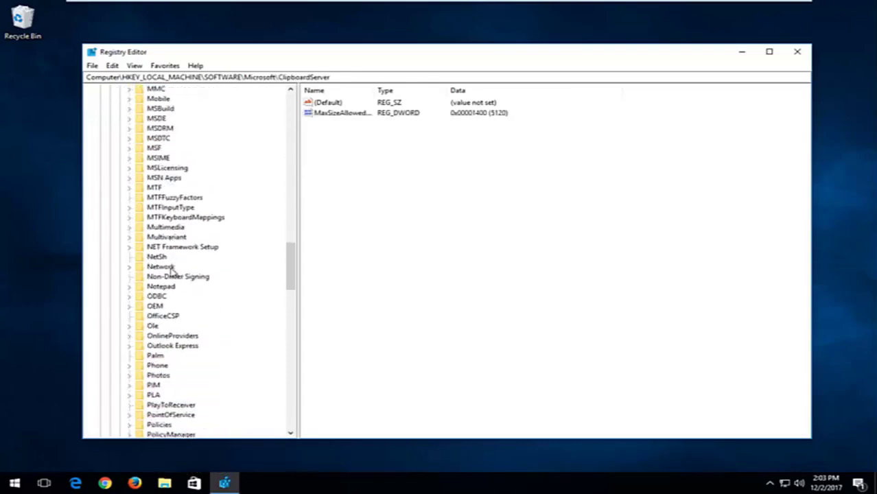
pyautogui.scroll(-11, 171, 273)
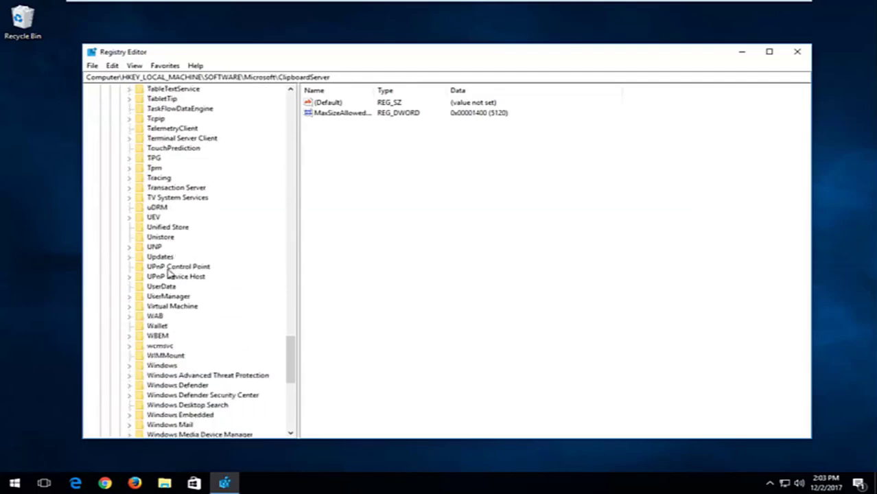
pyautogui.scroll(-4, 168, 275)
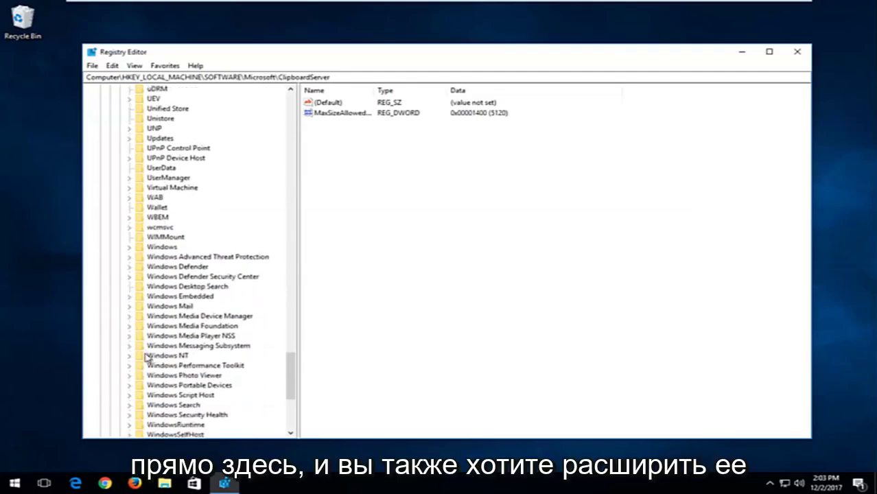
pyautogui.click(159, 356)
pyautogui.scroll(-1, 152, 357)
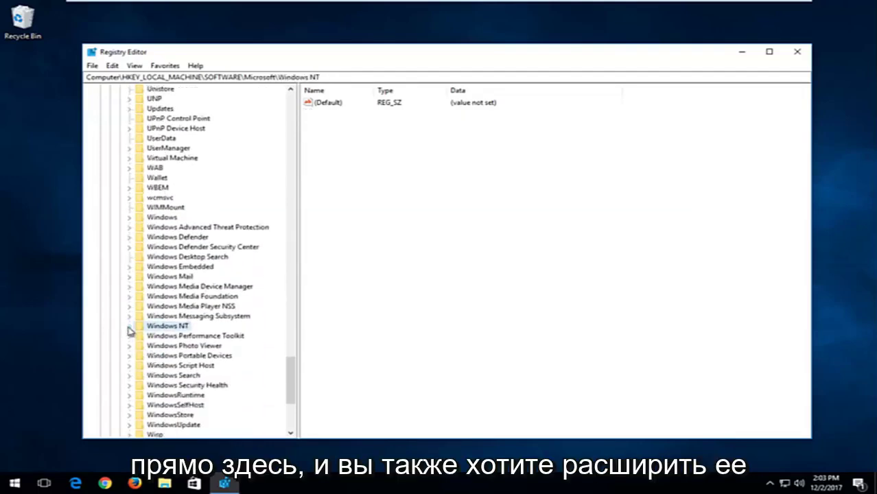
pyautogui.click(129, 327)
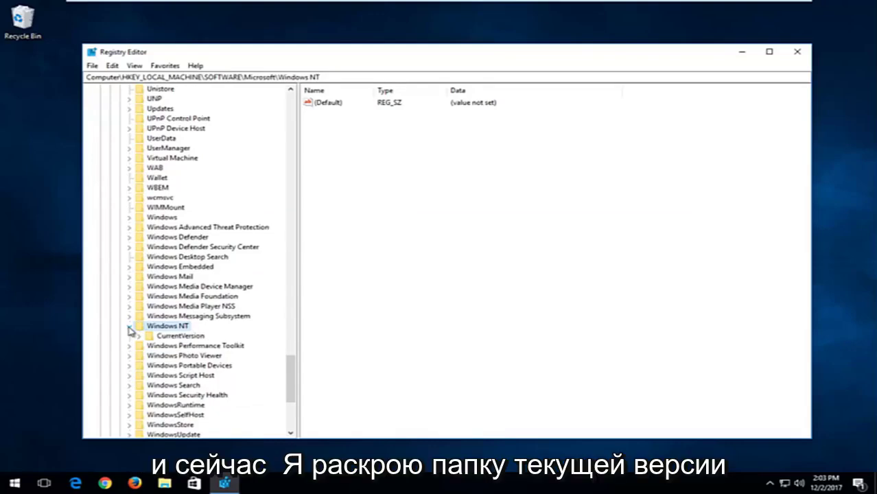
pyautogui.click(139, 336)
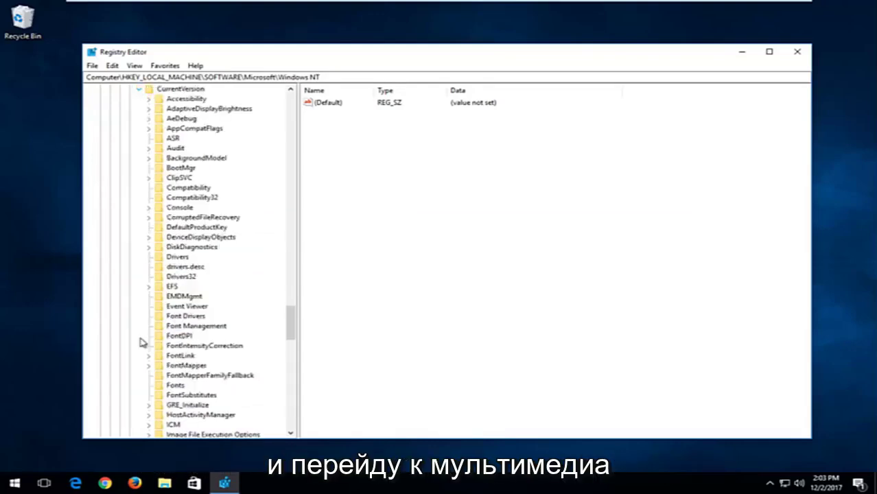
# Open the Multimedia\SystemProfile key under CurrentVersion and widen the Name column to show the full value names.
pyautogui.scroll(-8, 230, 314)
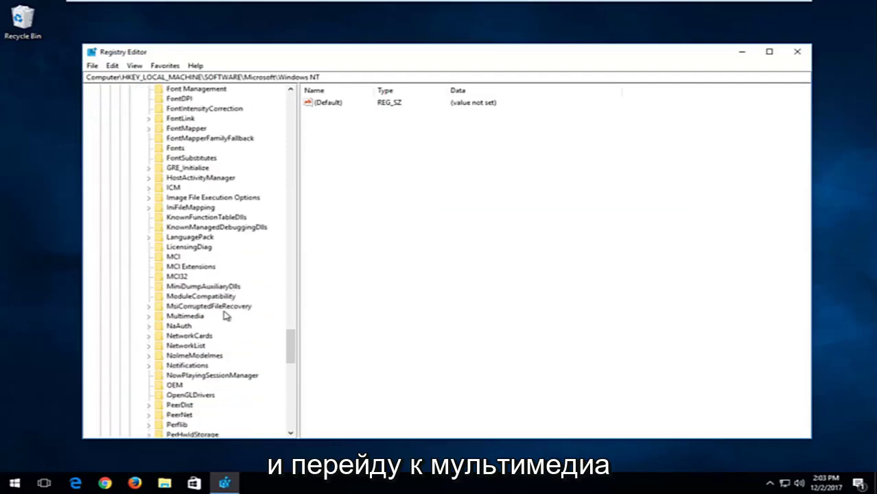
pyautogui.click(182, 316)
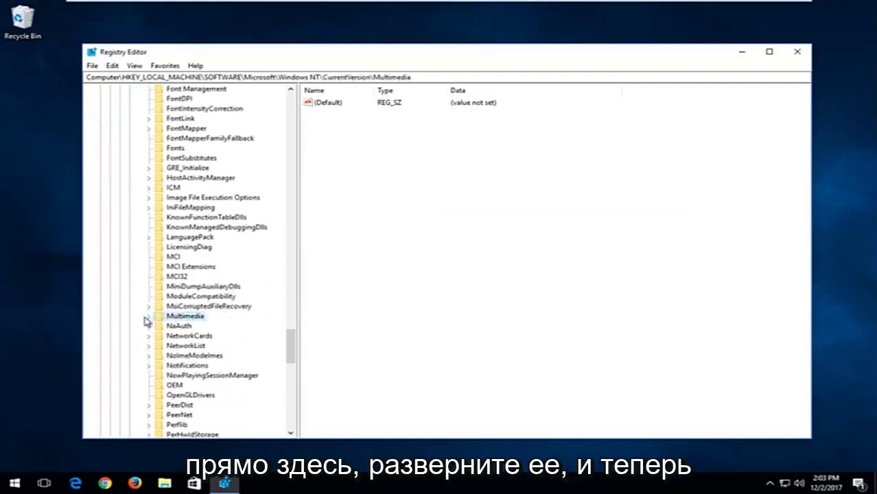
pyautogui.click(148, 316)
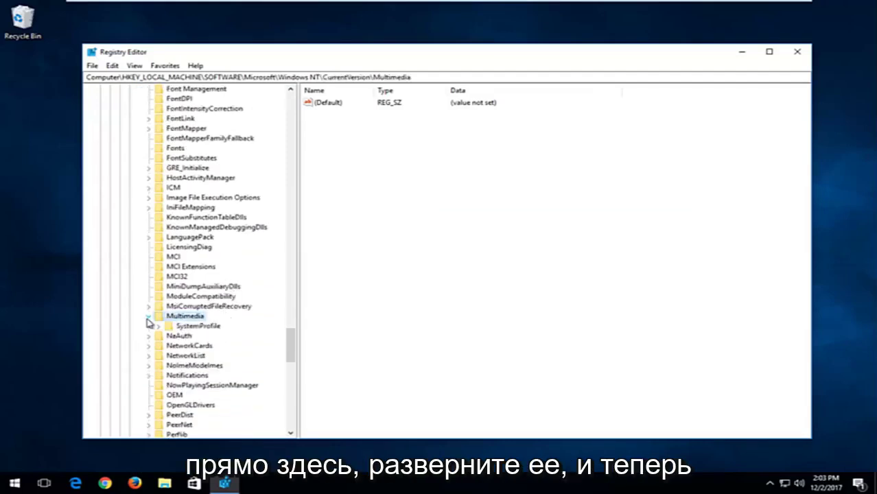
pyautogui.click(189, 328)
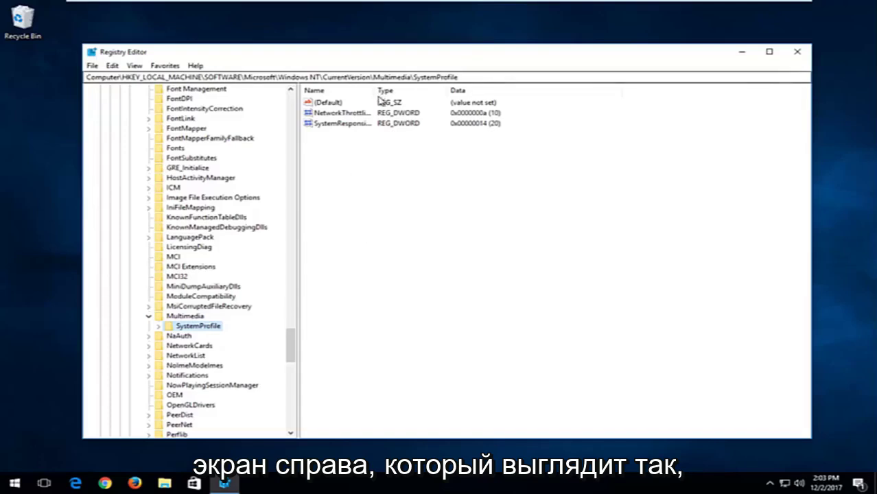
pyautogui.moveTo(374, 90); pyautogui.dragTo(479, 93)
pyautogui.click(422, 164)
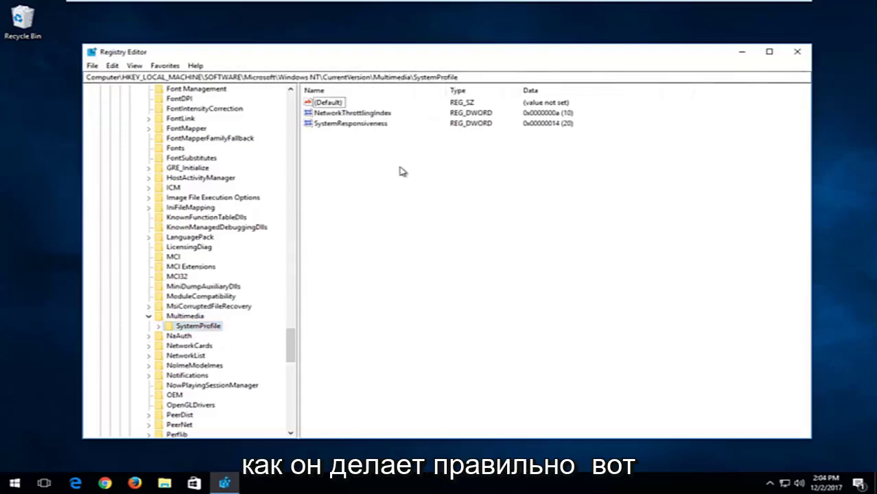
# Set the NetworkThrottlingIndex value data to FFFFFFFF in hexadecimal.
pyautogui.click(331, 114)
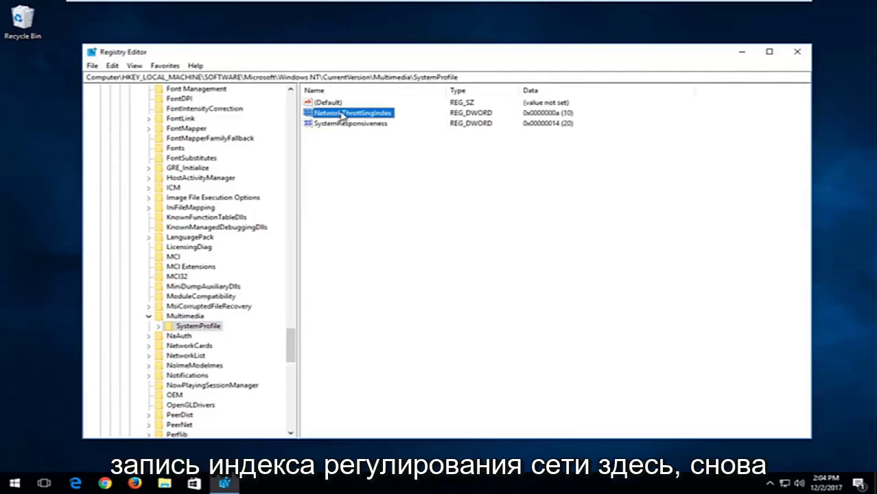
pyautogui.doubleClick(342, 114)
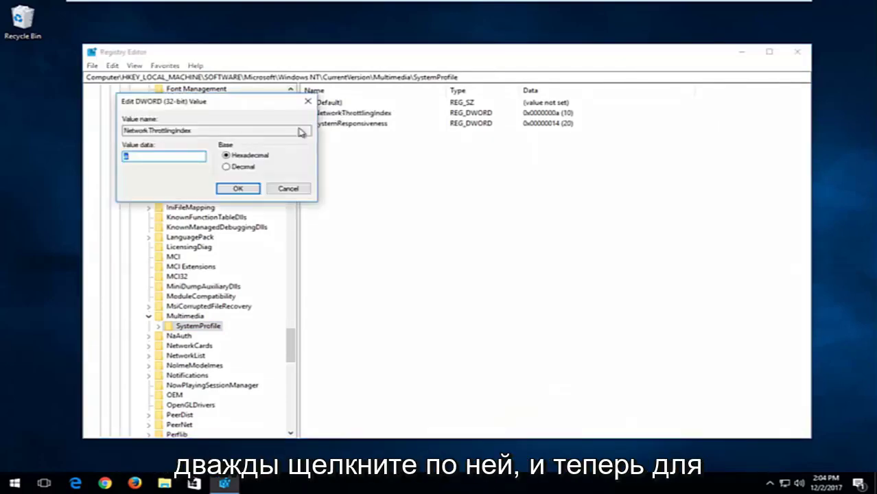
pyautogui.moveTo(207, 102); pyautogui.dragTo(502, 149)
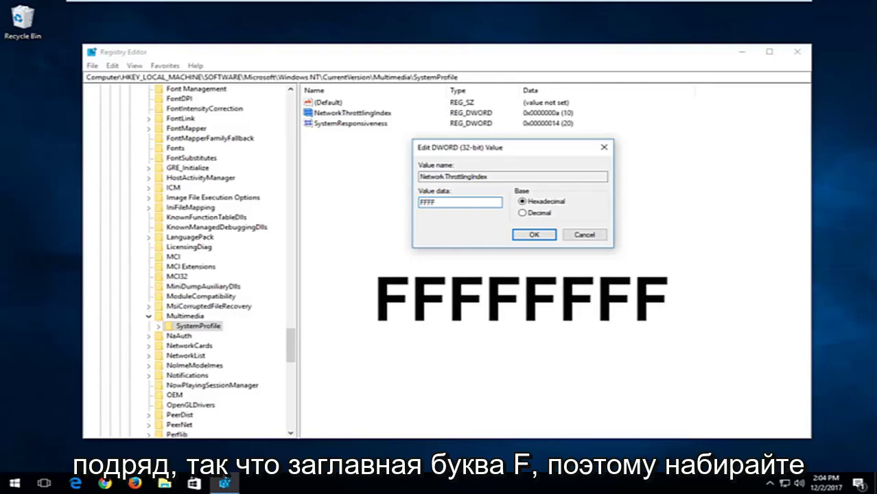
pyautogui.write('FFFF')
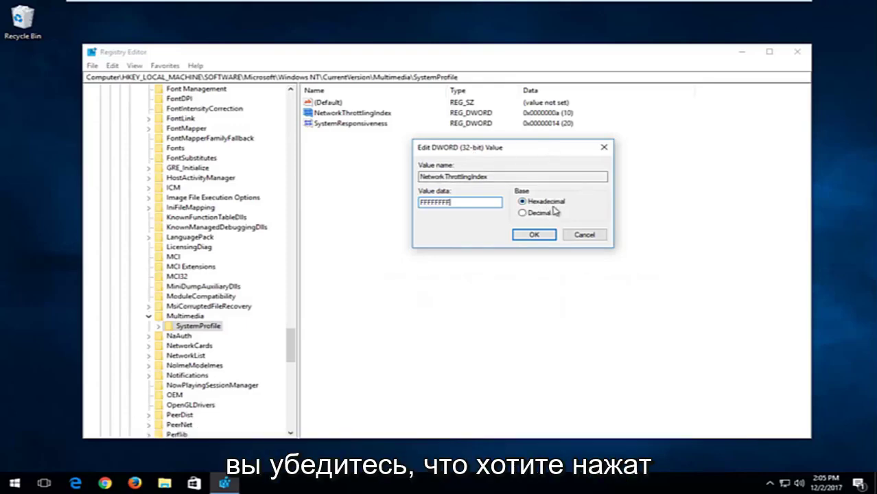
pyautogui.click(521, 235)
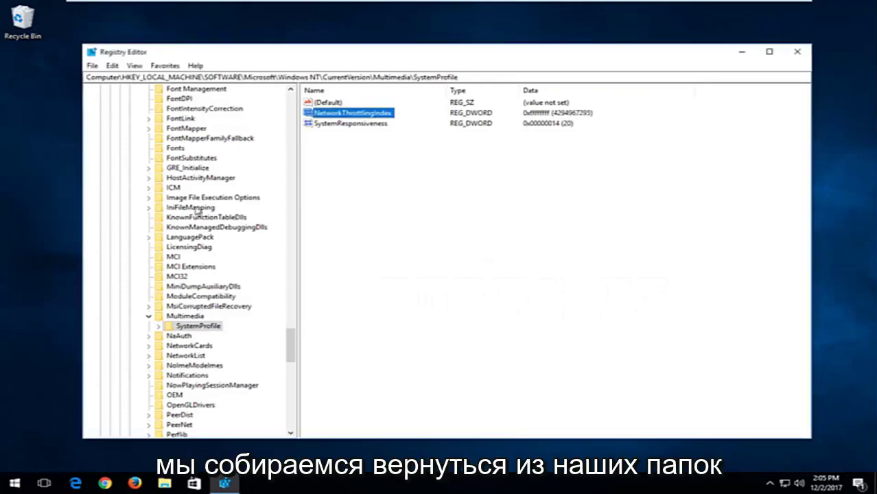
# Collapse the Multimedia, Microsoft, SOFTWARE and HKEY_LOCAL_MACHINE branches of the registry tree.
pyautogui.click(149, 316)
pyautogui.moveTo(284, 339); pyautogui.dragTo(291, 98)
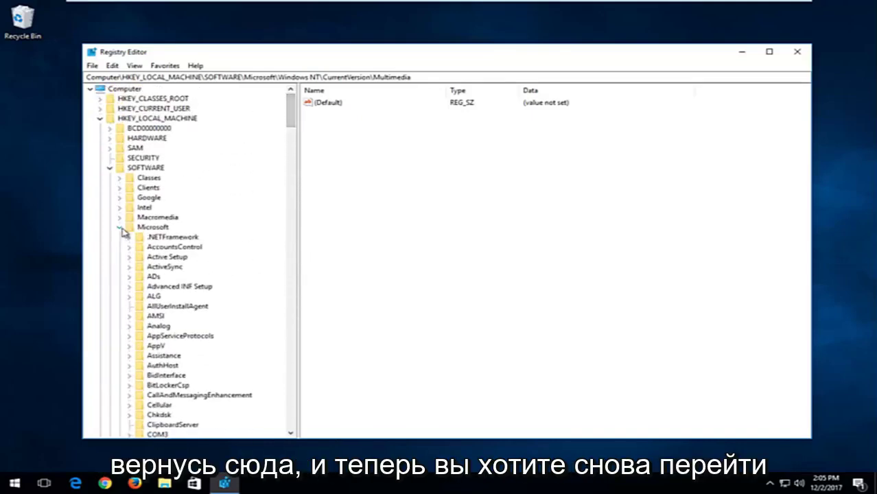
pyautogui.click(120, 228)
pyautogui.click(110, 168)
pyautogui.click(100, 118)
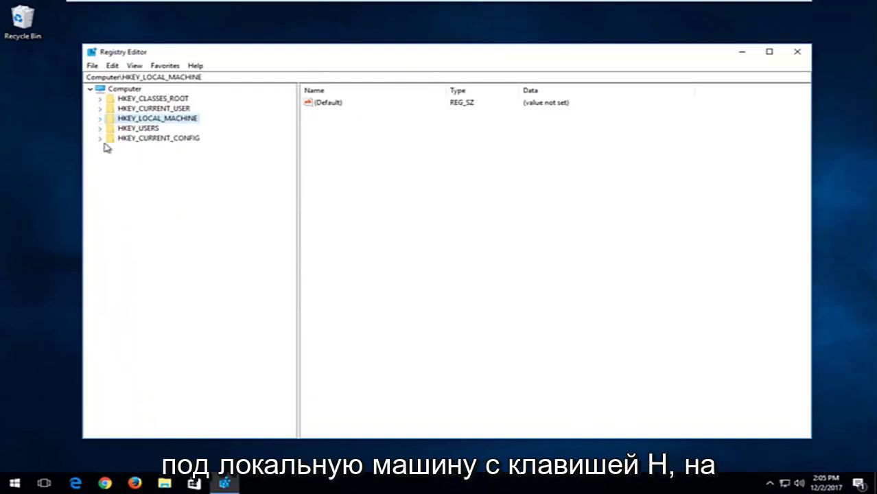
# Expand HKEY_LOCAL_MACHINE\SYSTEM\CurrentControlSet\Services in the registry tree.
pyautogui.click(100, 120)
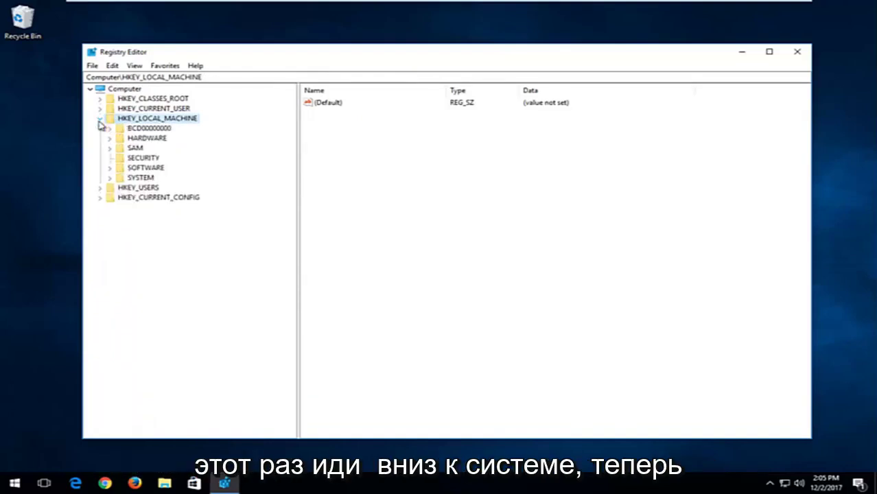
pyautogui.click(109, 179)
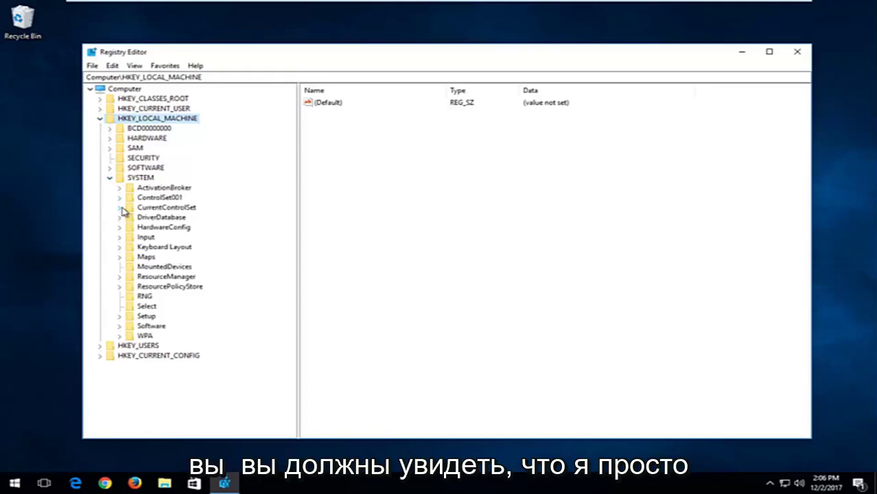
pyautogui.click(120, 207)
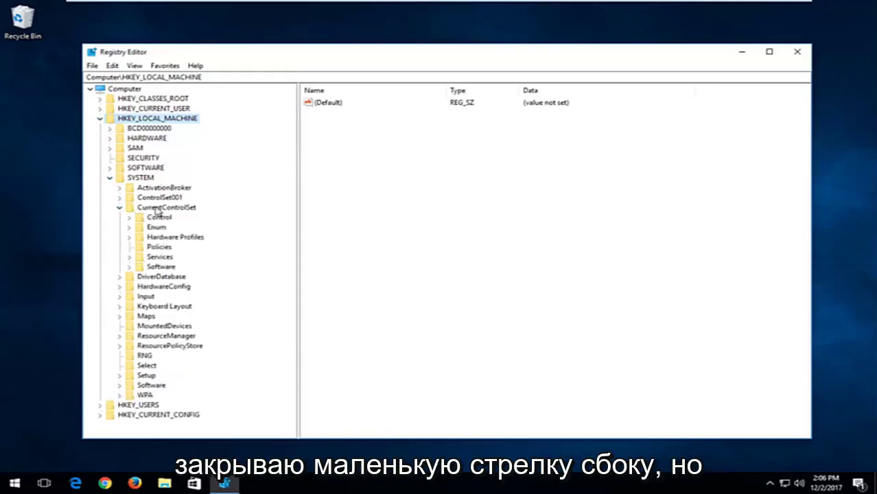
pyautogui.click(129, 256)
# Find the Tcpip key under Services, select it and expand its subkeys.
pyautogui.scroll(-15, 142, 236)
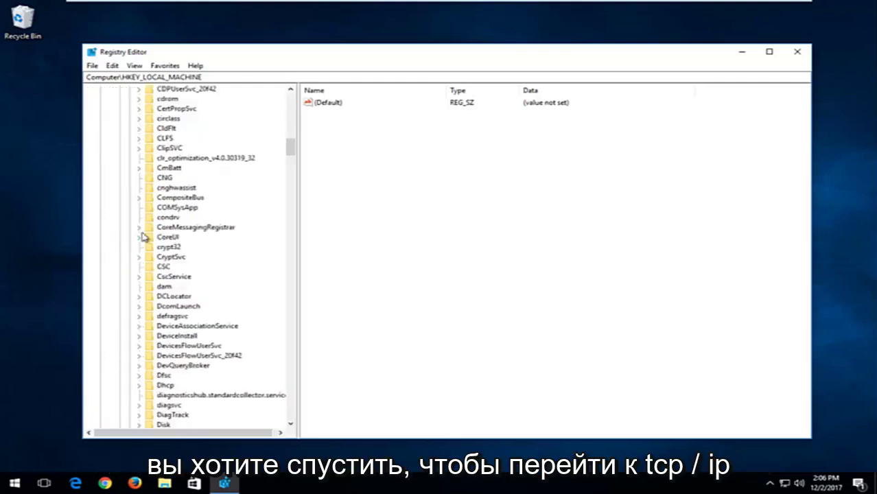
pyautogui.scroll(-20, 143, 236)
pyautogui.scroll(-12, 142, 236)
pyautogui.scroll(-20, 142, 238)
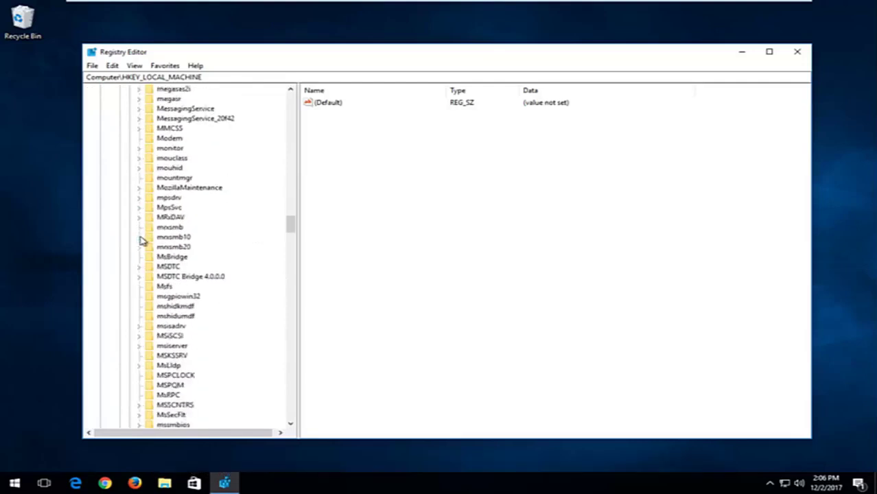
pyautogui.scroll(-20, 142, 239)
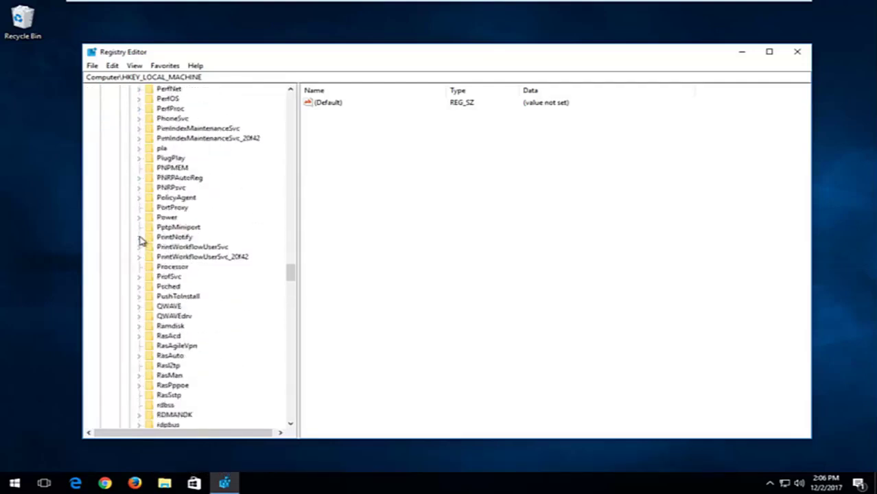
pyautogui.scroll(-6, 141, 238)
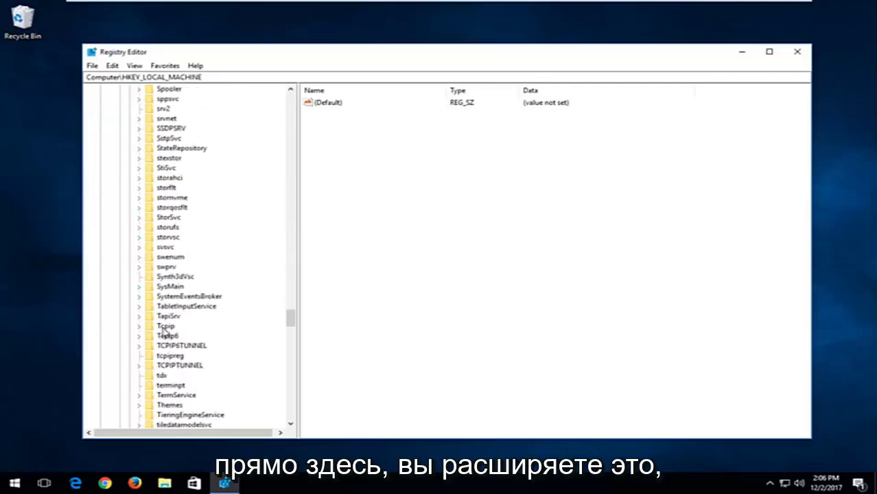
pyautogui.click(166, 327)
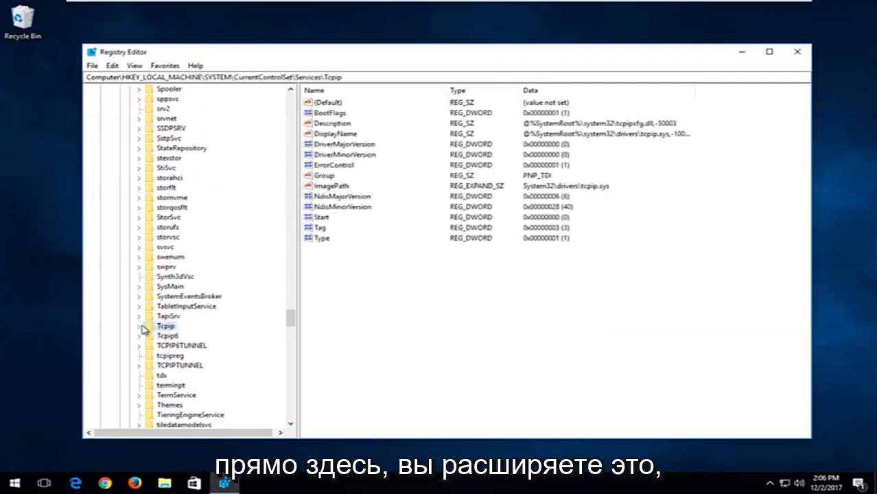
pyautogui.click(140, 327)
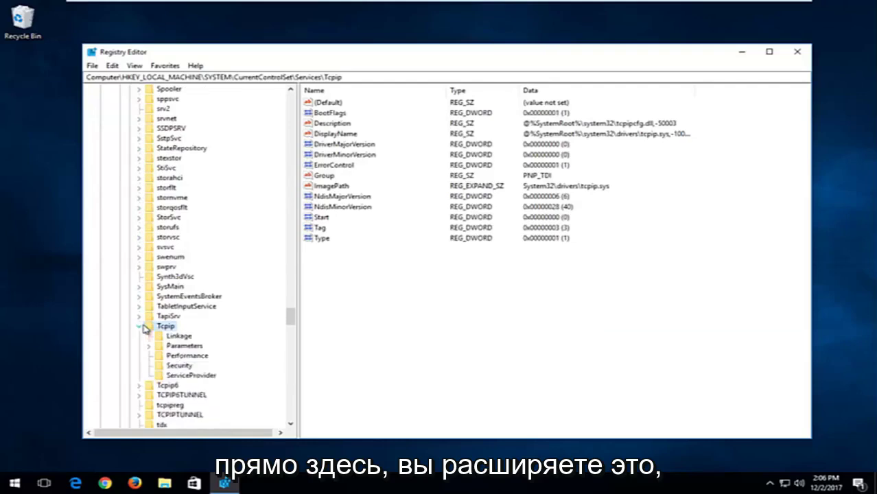
# Expand Parameters\Interfaces under Tcpip and widen the tree pane to show the full interface subkey names.
pyautogui.click(181, 346)
pyautogui.click(150, 347)
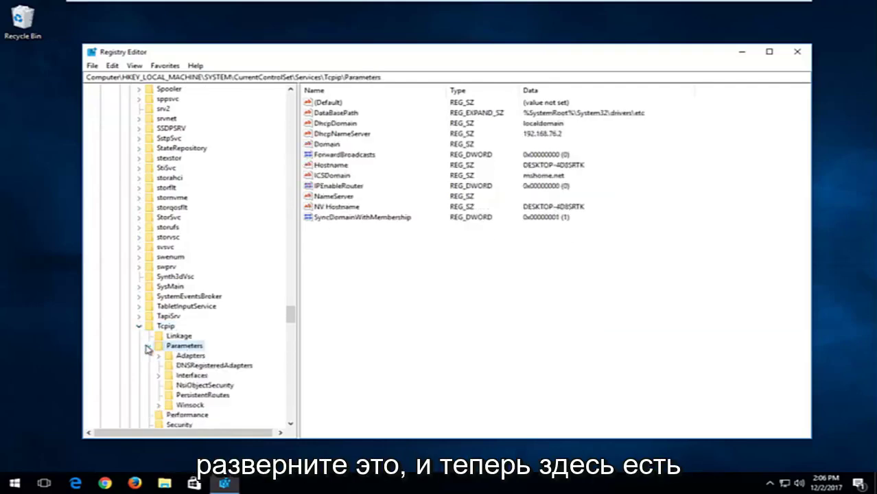
pyautogui.click(186, 375)
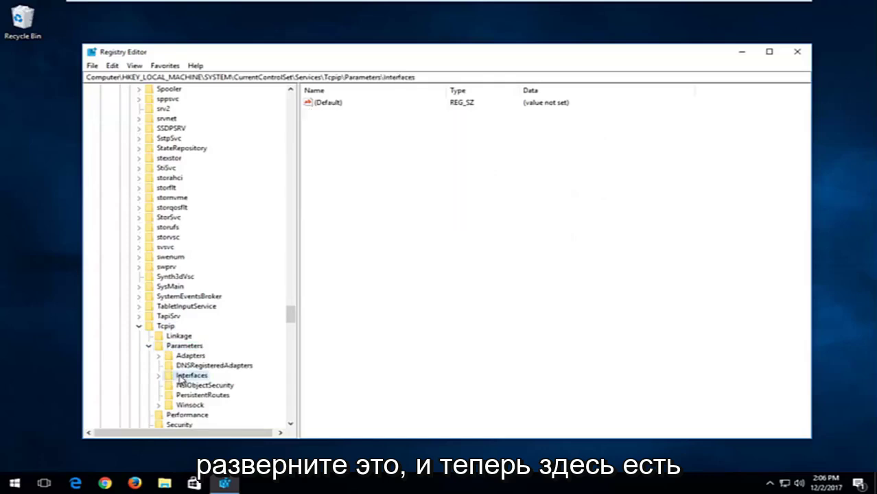
pyautogui.click(159, 375)
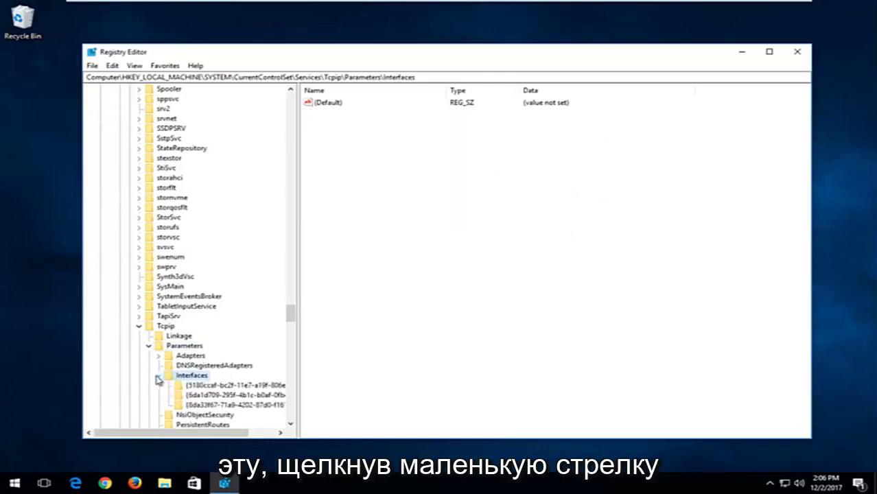
pyautogui.scroll(-2, 278, 343)
pyautogui.moveTo(299, 333); pyautogui.dragTo(333, 329)
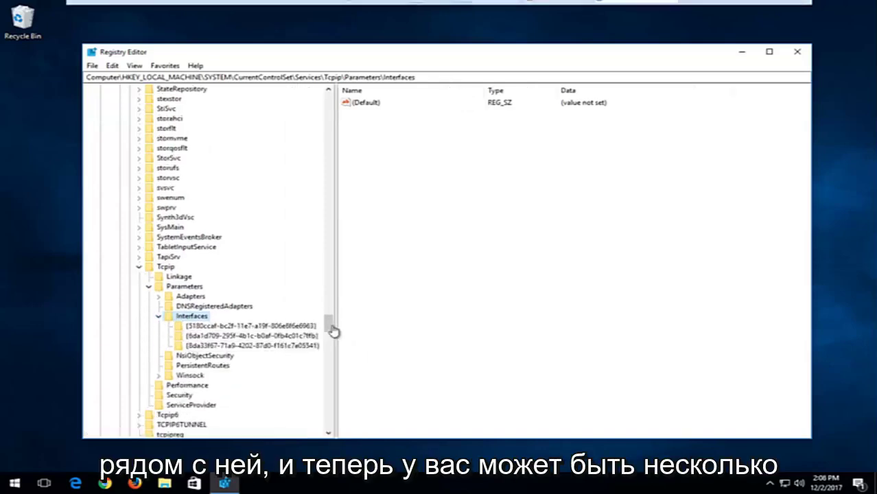
# Compare the subkeys under Interfaces and open the one that holds the DHCP address values, {6da1d709-295f-4b1c-b0af-0fb4c01c7ffb}.
pyautogui.click(209, 328)
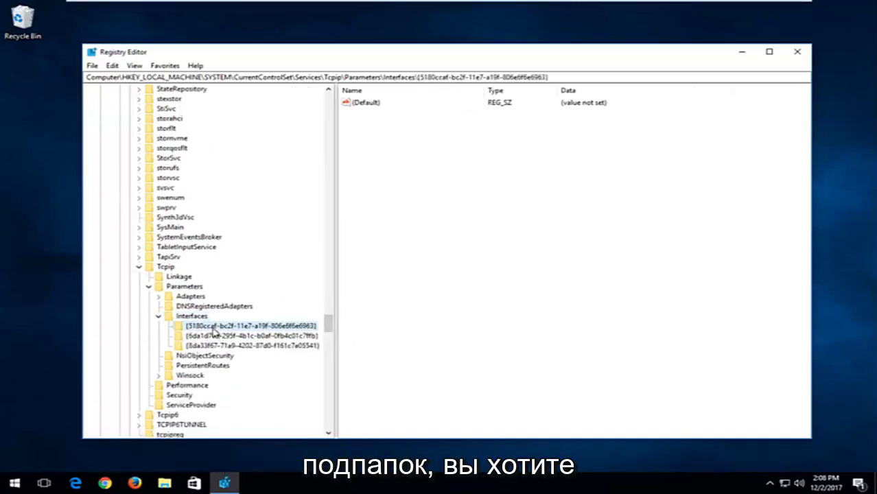
pyautogui.click(213, 336)
pyautogui.click(213, 345)
pyautogui.click(216, 336)
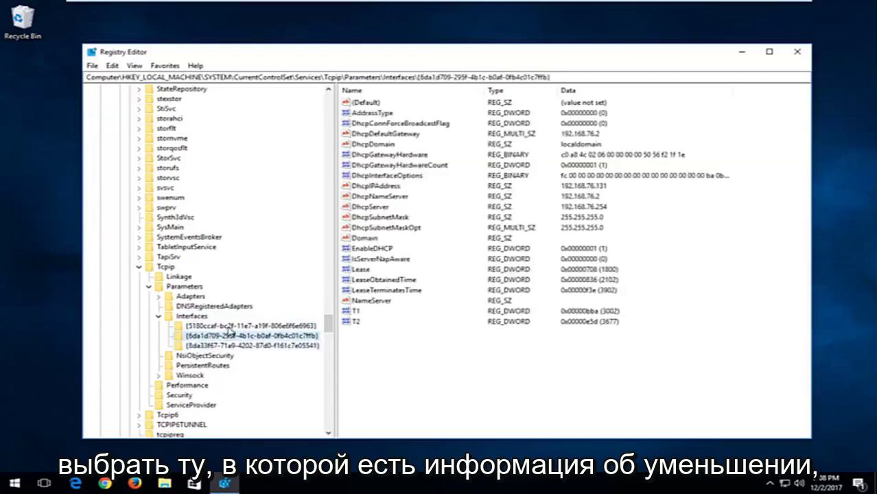
pyautogui.click(226, 327)
pyautogui.click(223, 336)
pyautogui.click(225, 326)
pyautogui.click(225, 336)
pyautogui.click(227, 345)
pyautogui.click(258, 336)
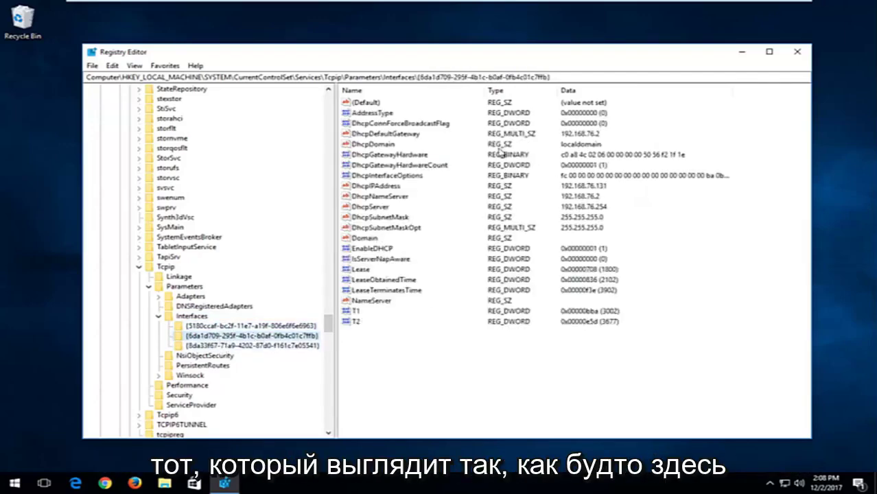
# Create a DWORD (32-bit) value named TCPackFrequency in the selected interface key.
pyautogui.rightClick(381, 360)
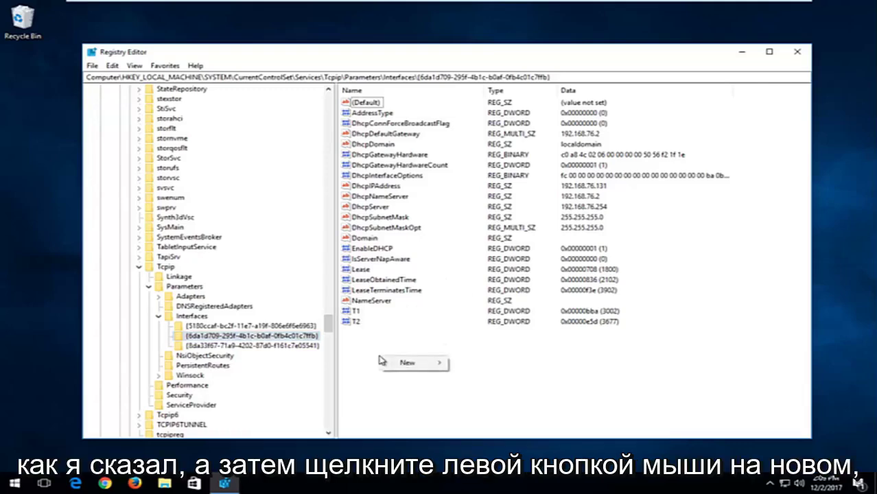
pyautogui.click(403, 363)
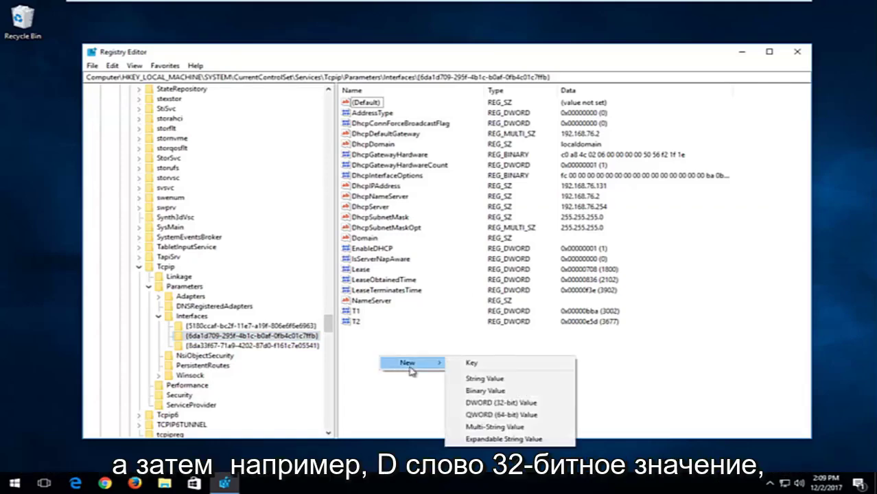
pyautogui.click(485, 407)
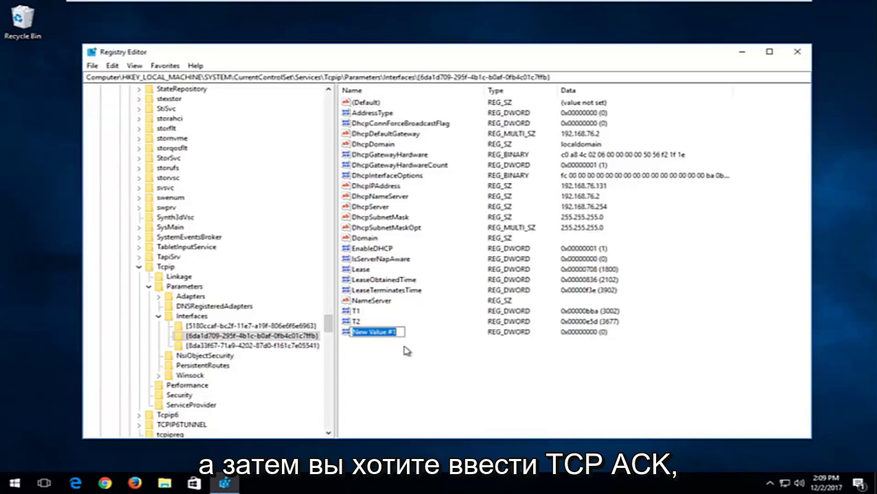
pyautogui.write('TCP')
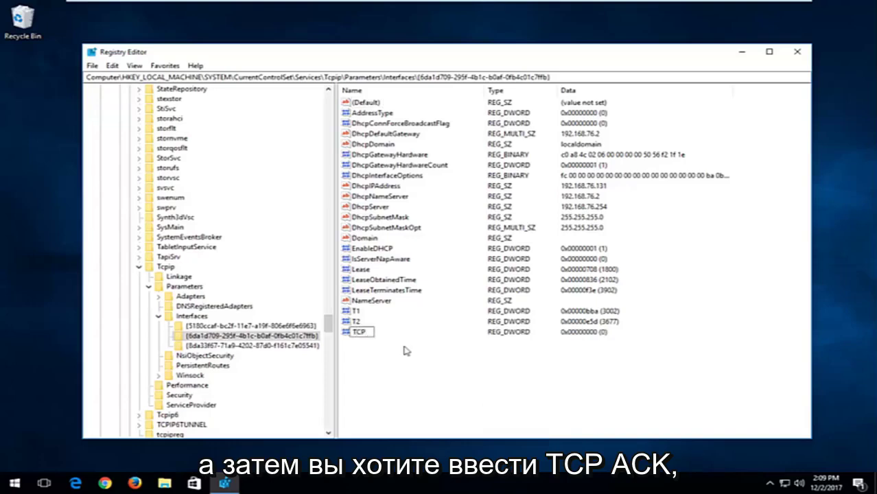
pyautogui.write('ack')
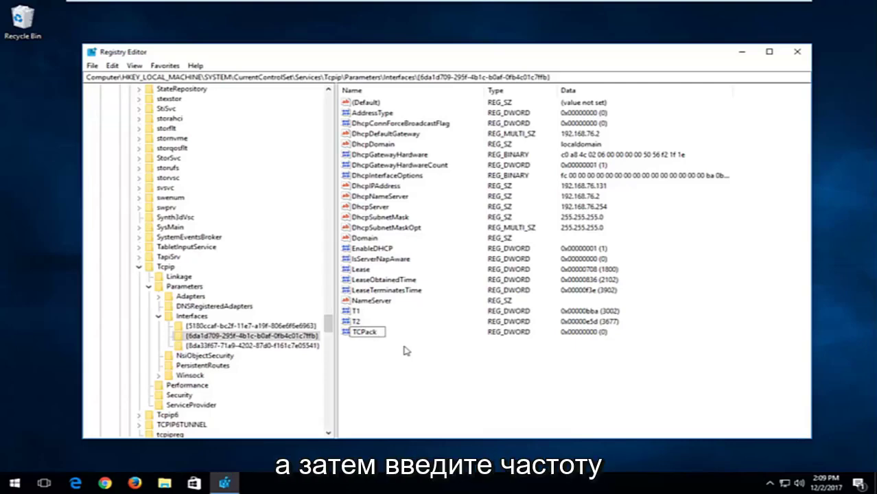
pyautogui.write('Freq')
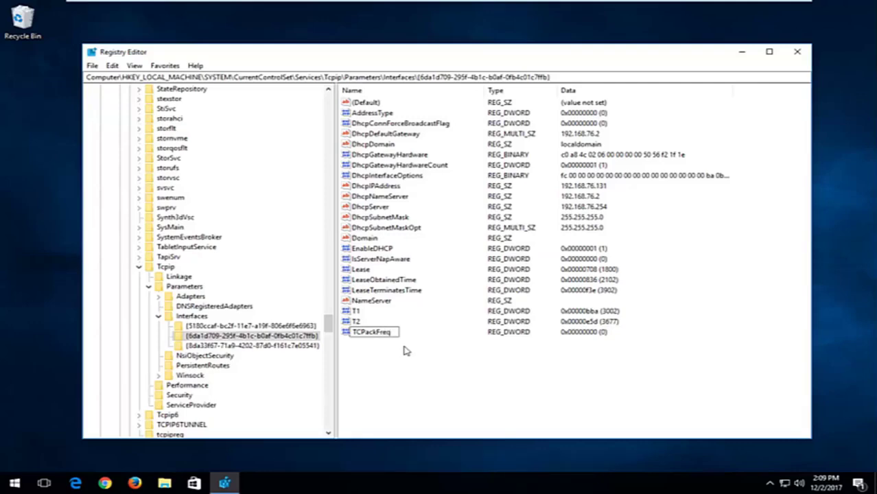
pyautogui.write('uency')
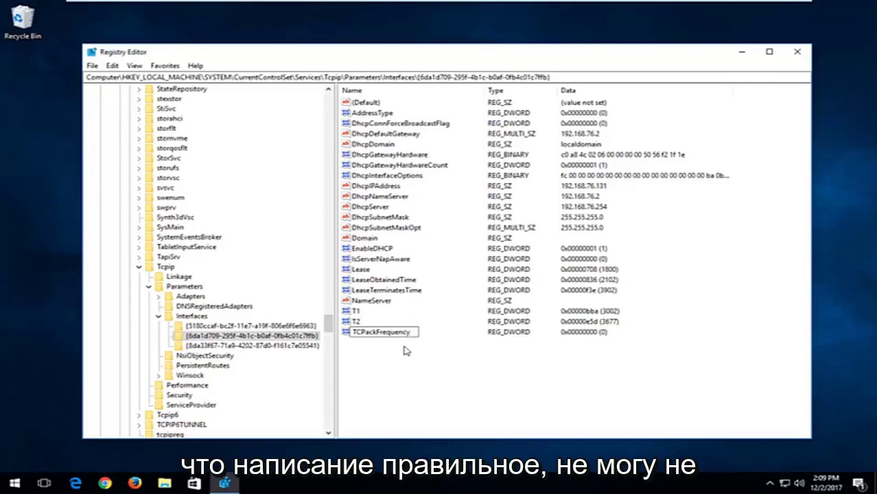
pyautogui.press('Return')
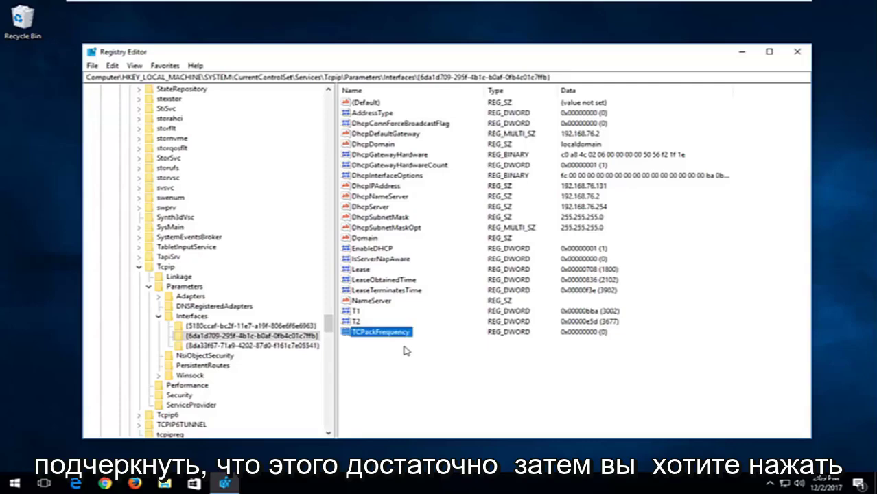
# Create a second DWORD (32-bit) value named TCPNoDelay in the same interface key.
pyautogui.rightClick(378, 345)
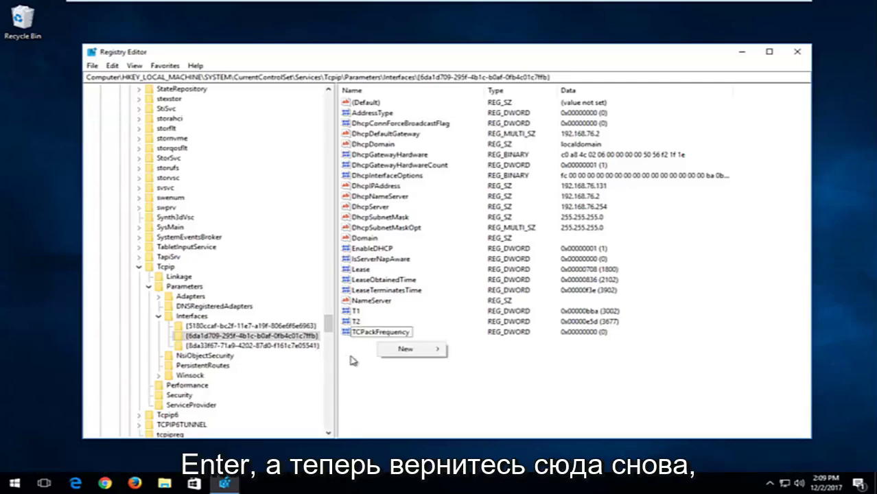
pyautogui.moveTo(409, 350)
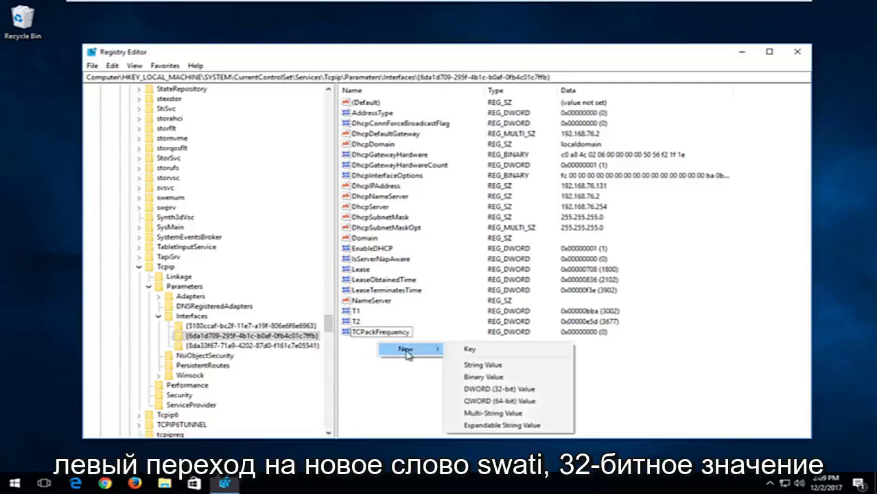
pyautogui.click(485, 390)
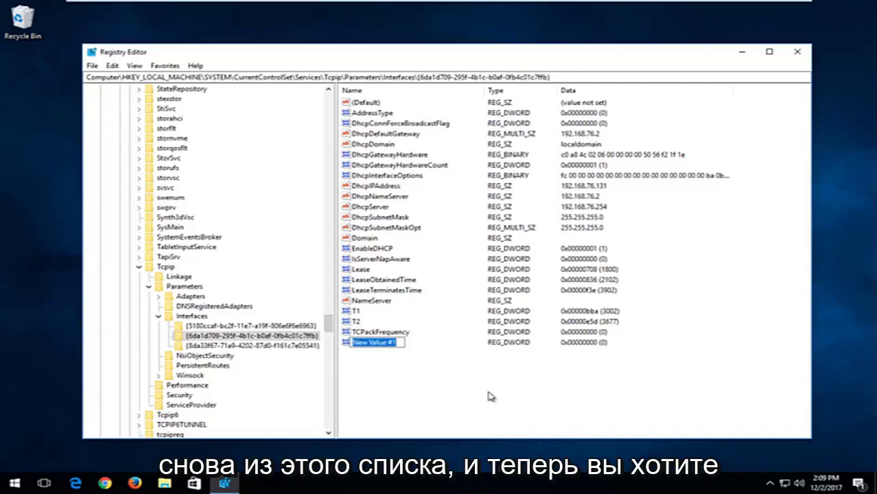
pyautogui.write('TCP')
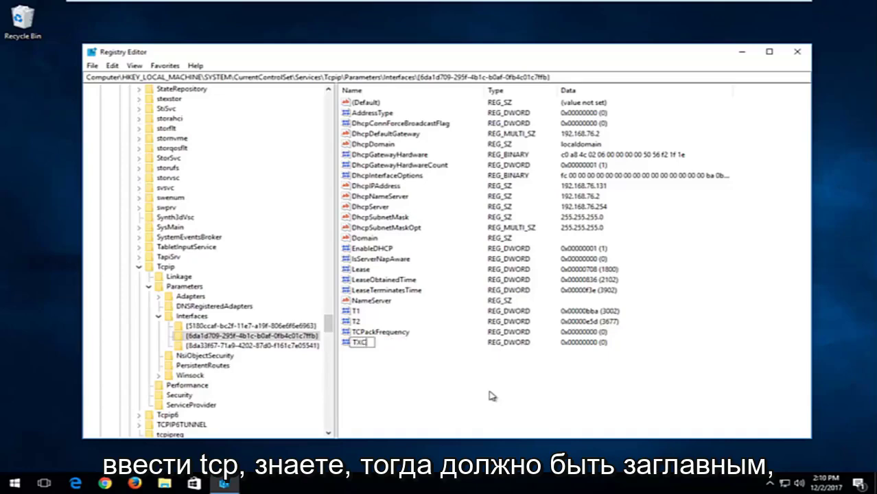
pyautogui.write('NoDelay')
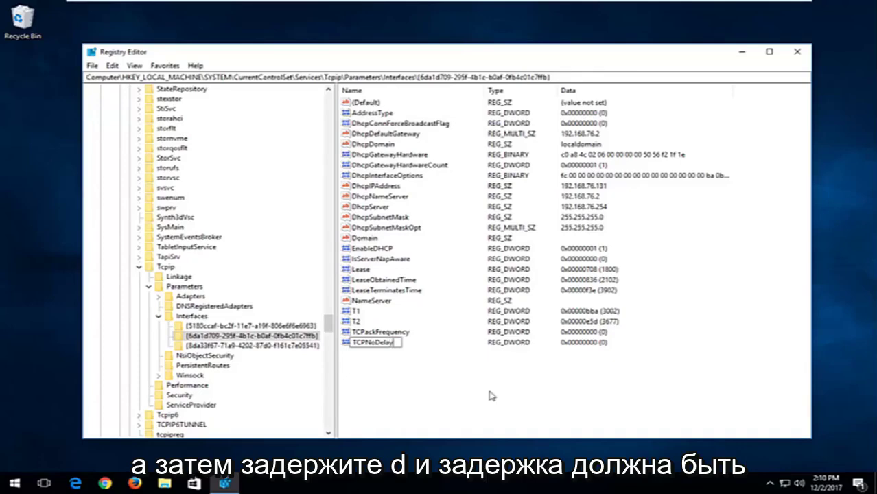
pyautogui.press('Return')
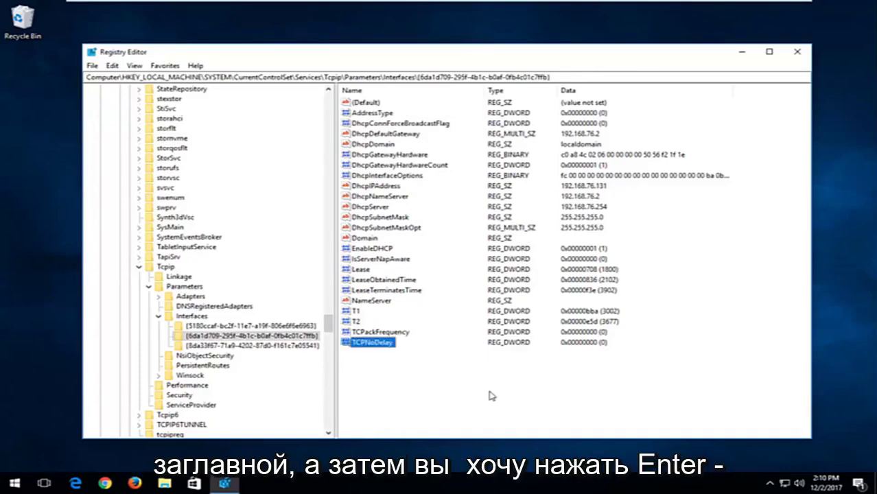
pyautogui.click(389, 332)
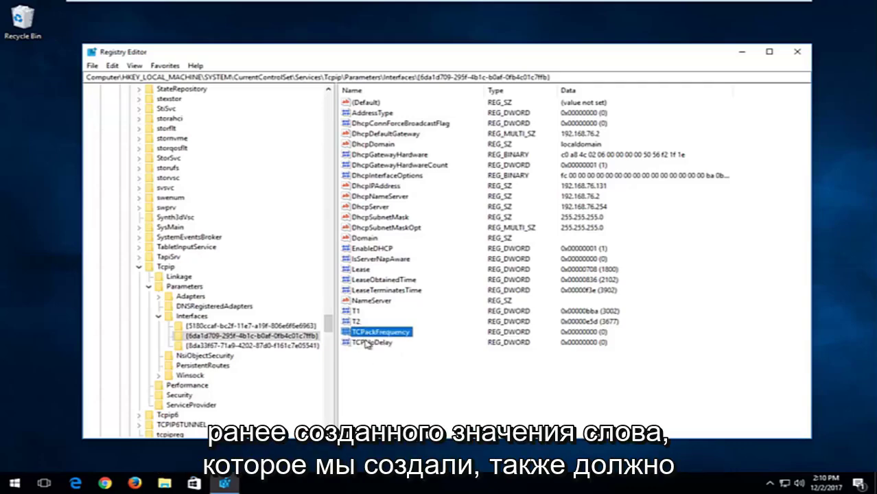
pyautogui.click(356, 343)
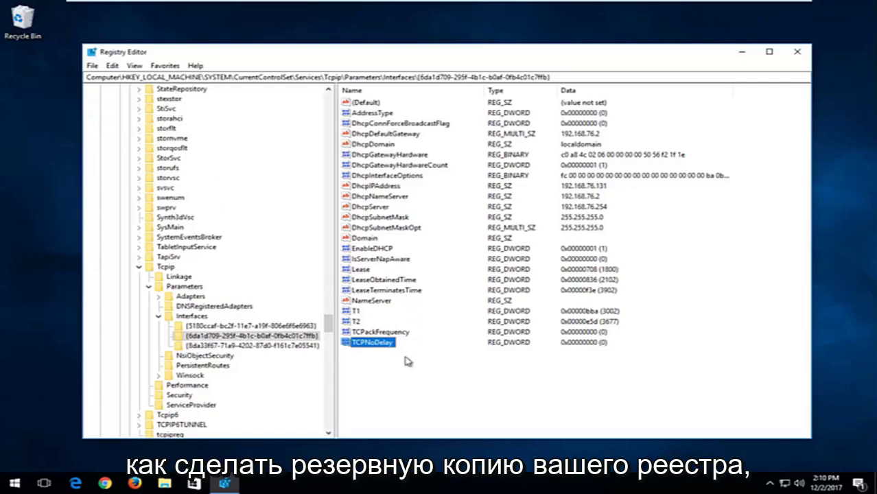
pyautogui.click(377, 364)
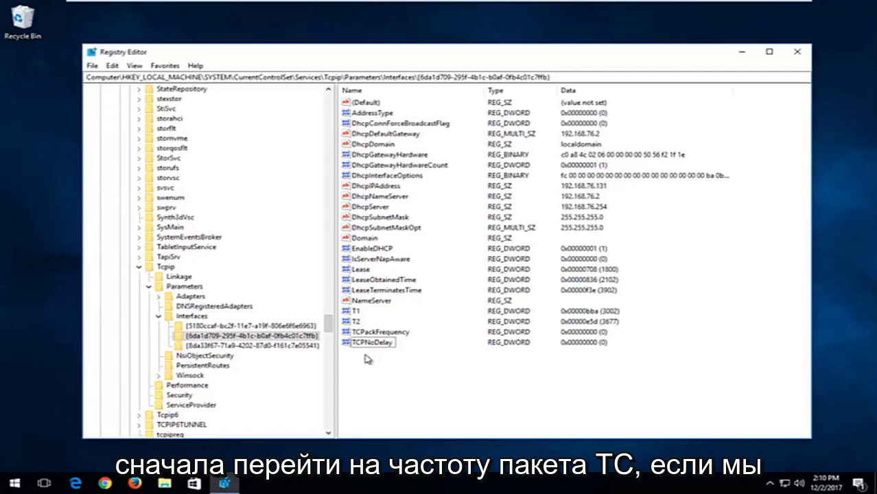
# Set the value data of both TCPackFrequency and TCPNoDelay to 1 in the interface key.
pyautogui.doubleClick(376, 332)
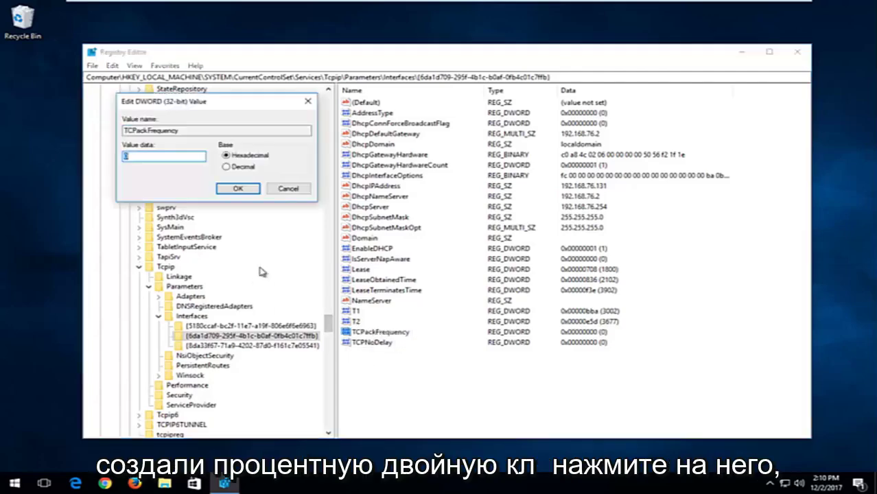
pyautogui.moveTo(208, 107); pyautogui.dragTo(468, 163)
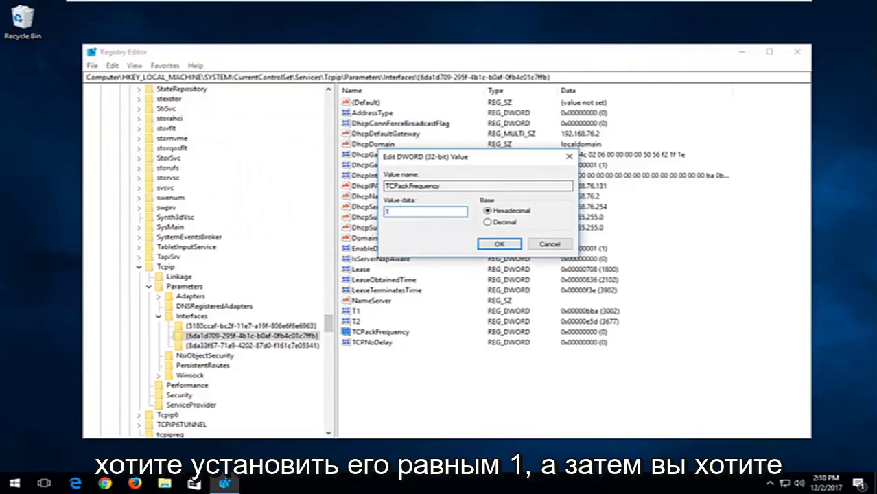
pyautogui.click(496, 245)
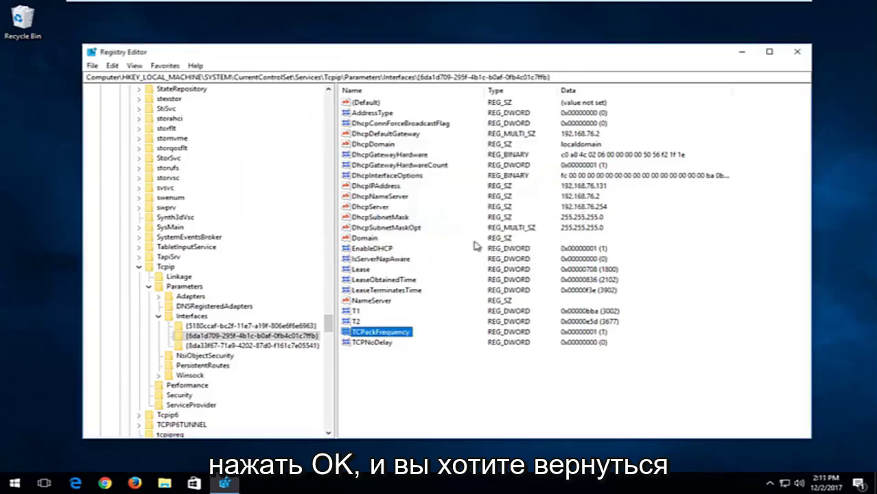
pyautogui.click(370, 345)
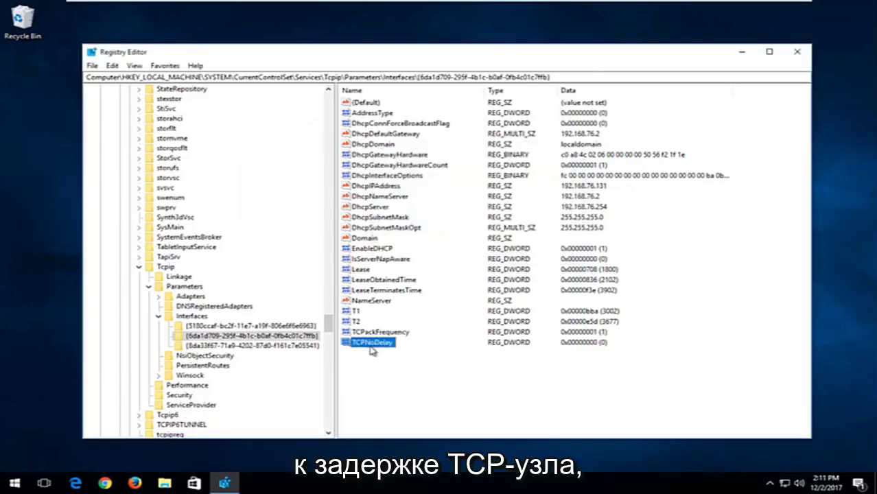
pyautogui.doubleClick(374, 349)
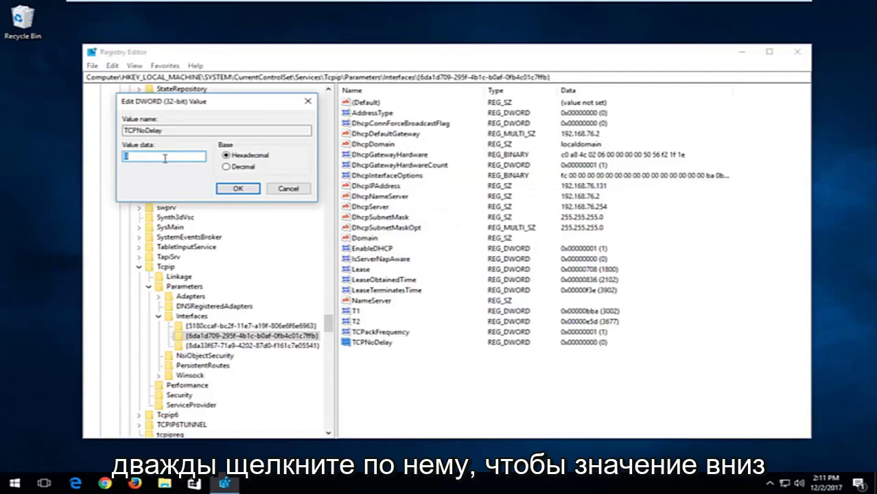
pyautogui.write('1')
pyautogui.click(237, 189)
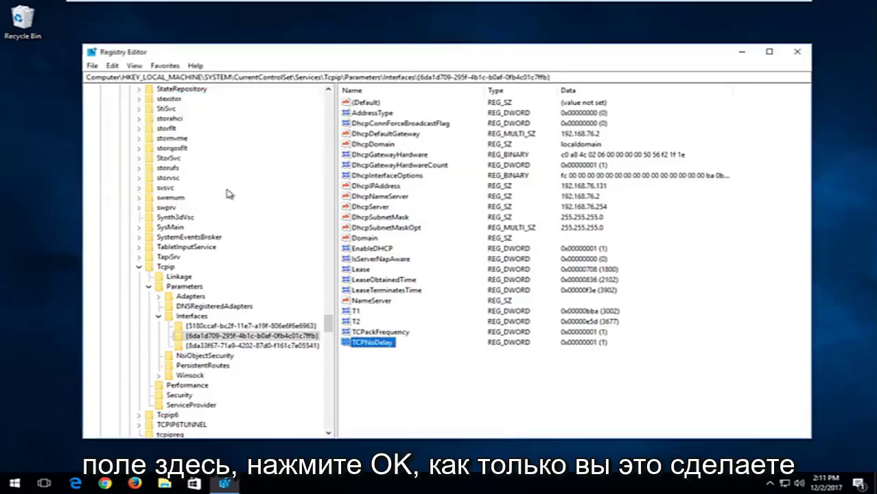
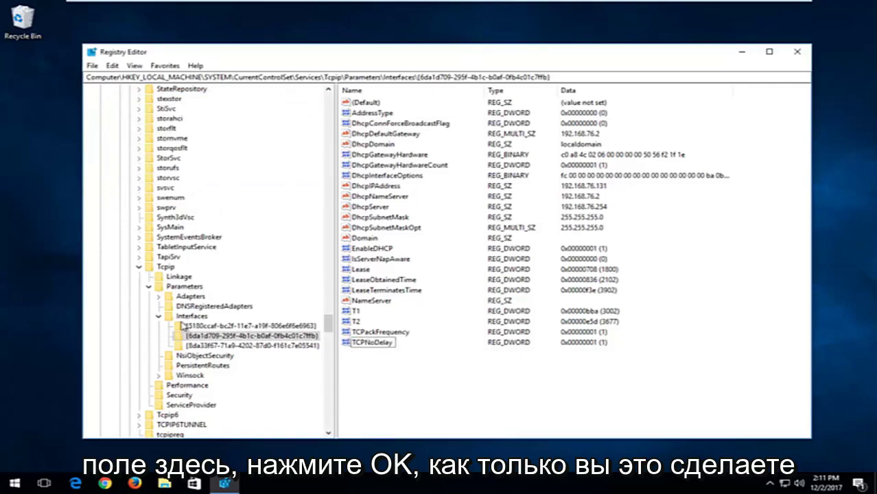
# Collapse the Tcpip branch and its parent keys Services, CurrentControlSet and SYSTEM back up to HKEY_LOCAL_MACHINE.
pyautogui.click(160, 317)
pyautogui.click(148, 288)
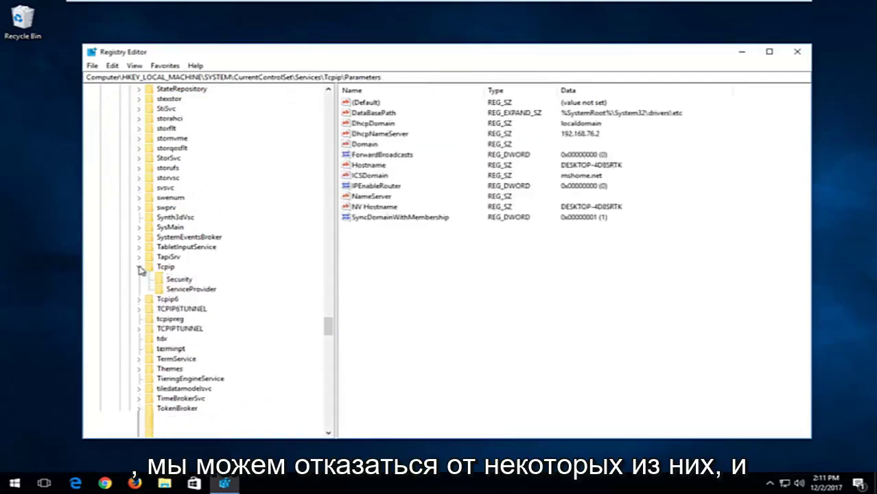
pyautogui.click(138, 267)
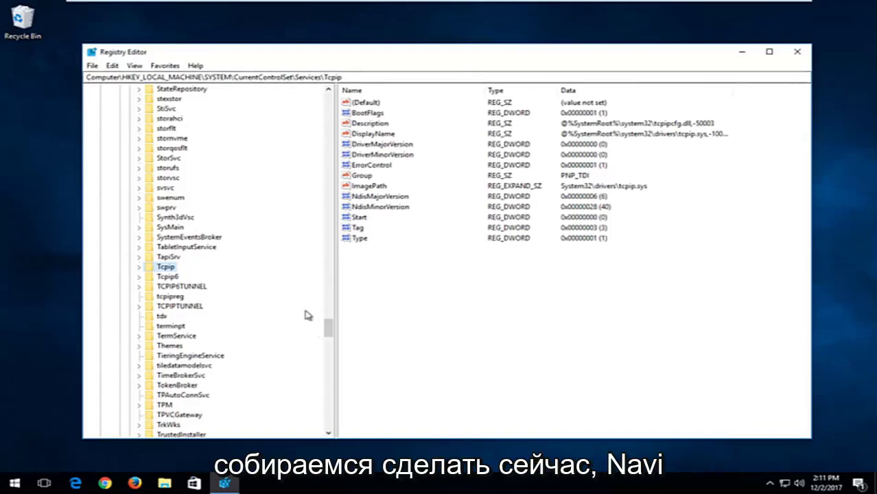
pyautogui.moveTo(329, 329); pyautogui.dragTo(329, 101)
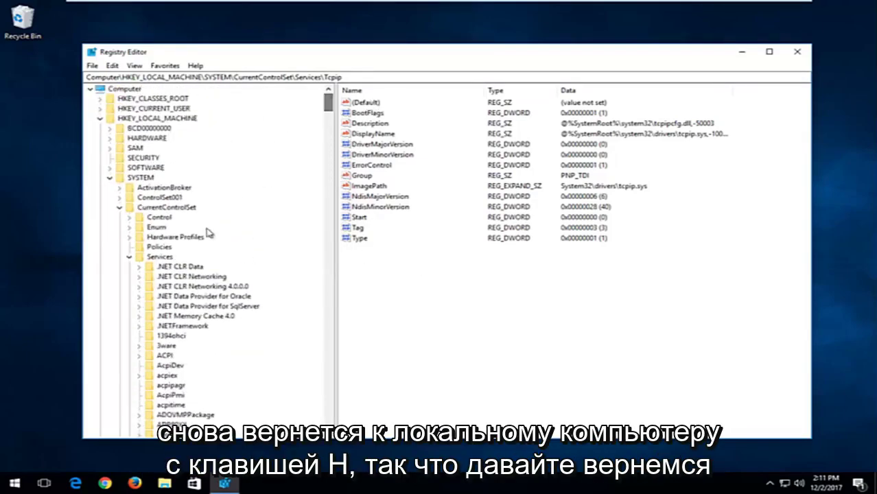
pyautogui.click(129, 257)
pyautogui.click(120, 207)
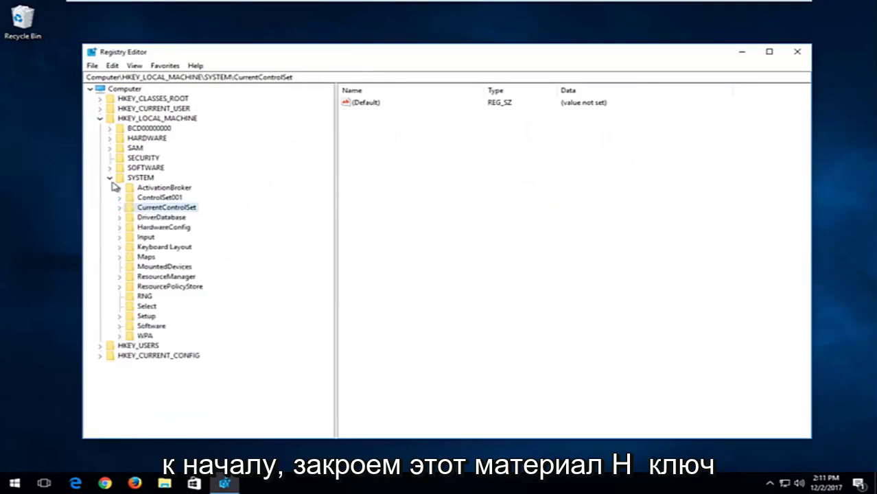
pyautogui.click(110, 178)
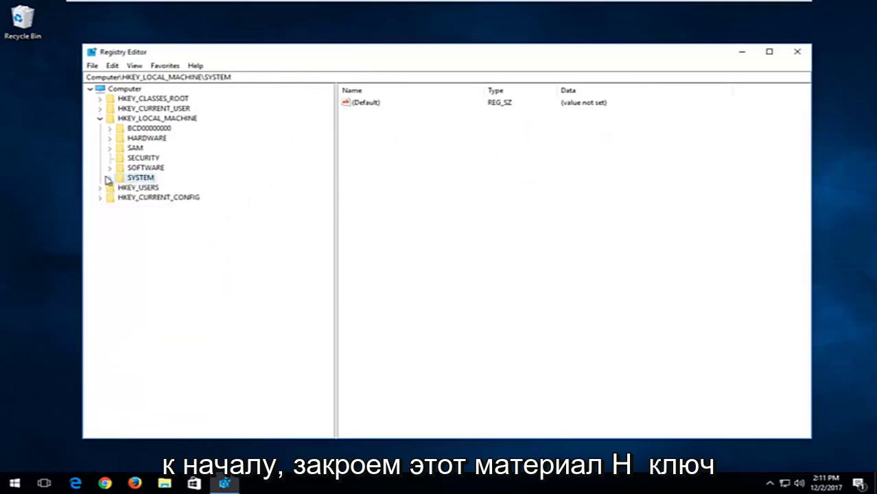
# Expand HKEY_LOCAL_MACHINE\SOFTWARE\Microsoft and check its subkeys for an MSMQ key.
pyautogui.click(141, 119)
pyautogui.click(111, 168)
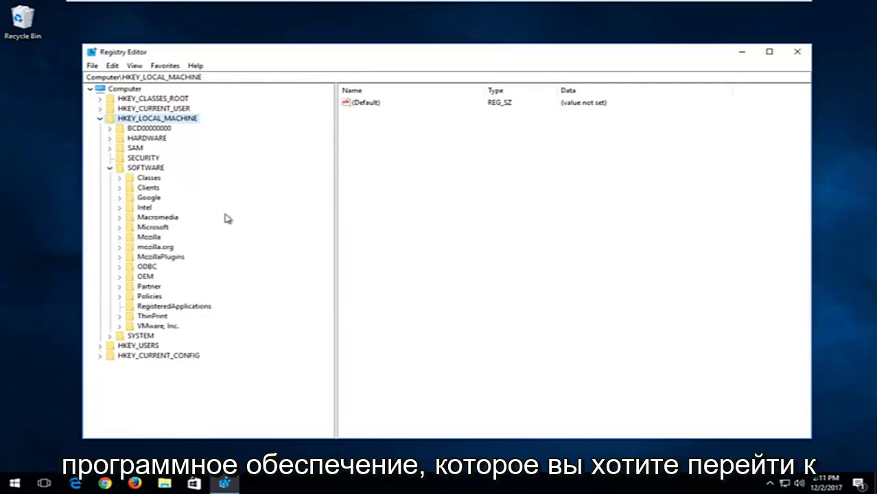
pyautogui.click(119, 228)
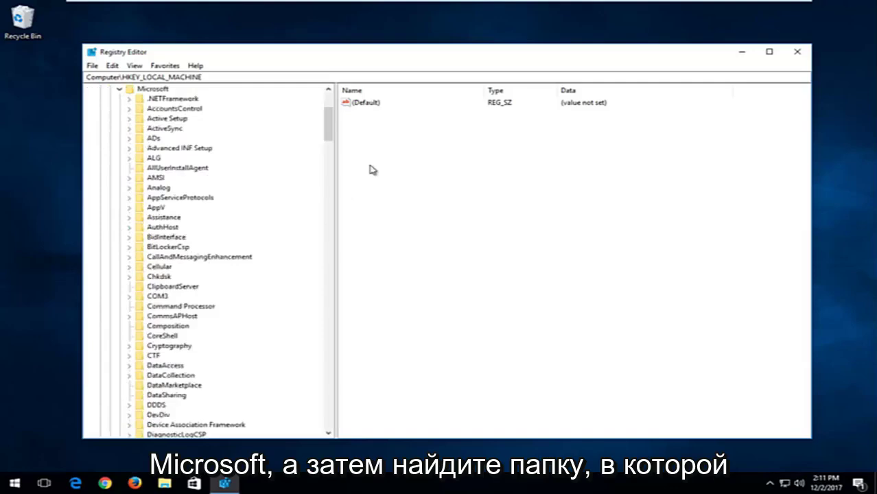
pyautogui.moveTo(330, 132); pyautogui.dragTo(307, 221)
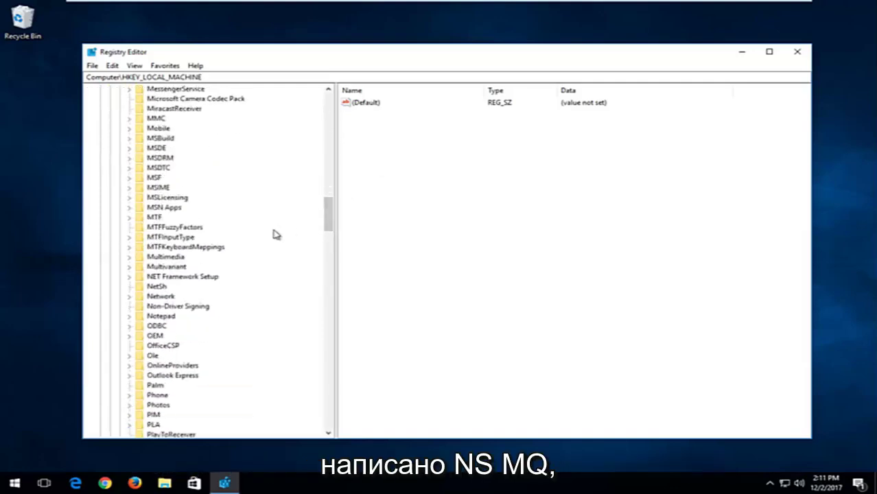
pyautogui.scroll(-15, 233, 254)
pyautogui.scroll(13, 225, 295)
pyautogui.scroll(2, 163, 205)
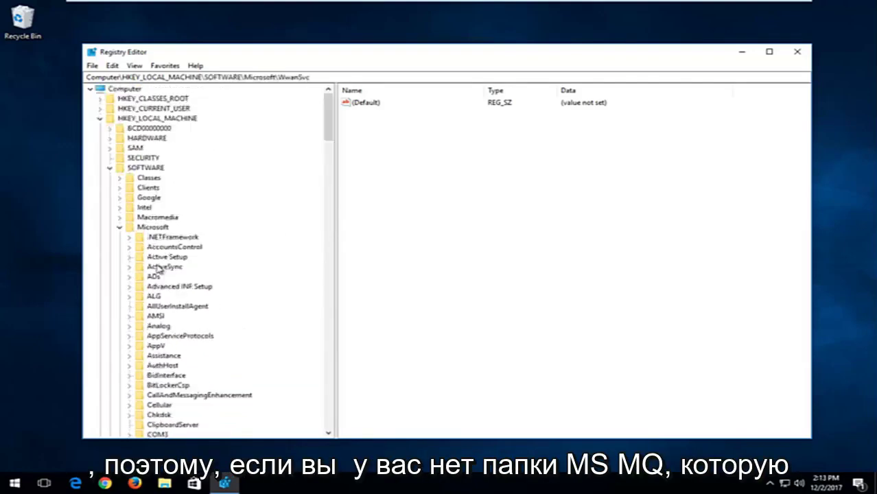
pyautogui.scroll(-4, 152, 271)
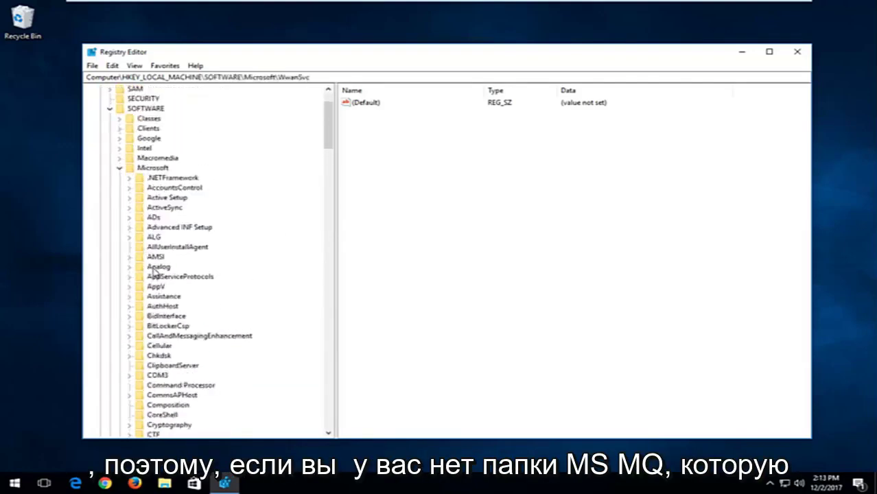
pyautogui.scroll(1, 152, 275)
pyautogui.scroll(3, 152, 273)
# Create a new key named MSMQ under HKEY_LOCAL_MACHINE\SOFTWARE\Microsoft.
pyautogui.click(150, 229)
pyautogui.rightClick(152, 228)
pyautogui.moveTo(181, 247)
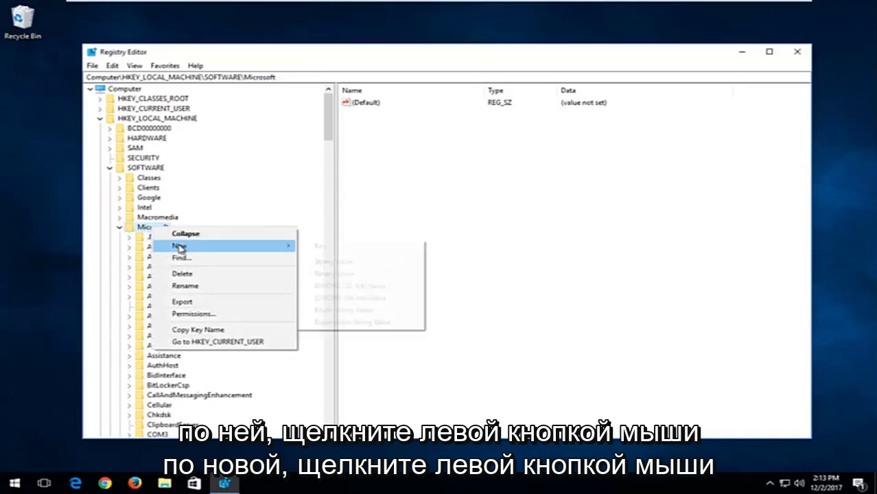
pyautogui.click(321, 246)
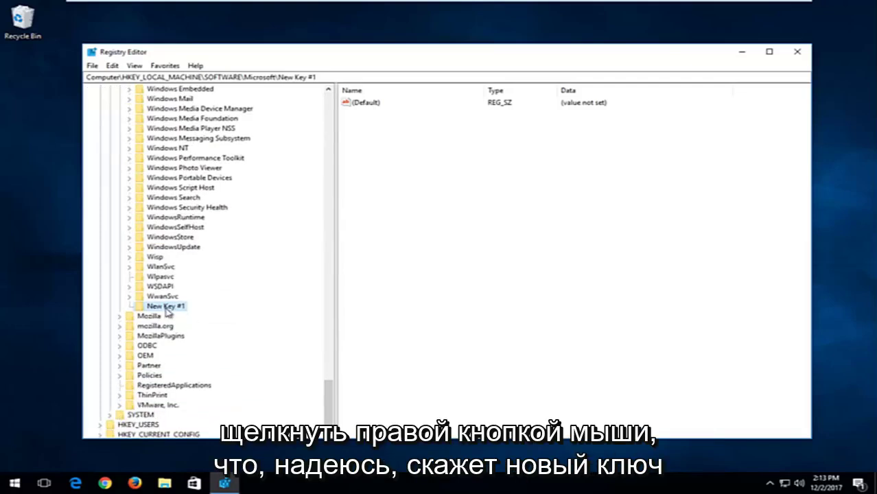
pyautogui.rightClick(165, 309)
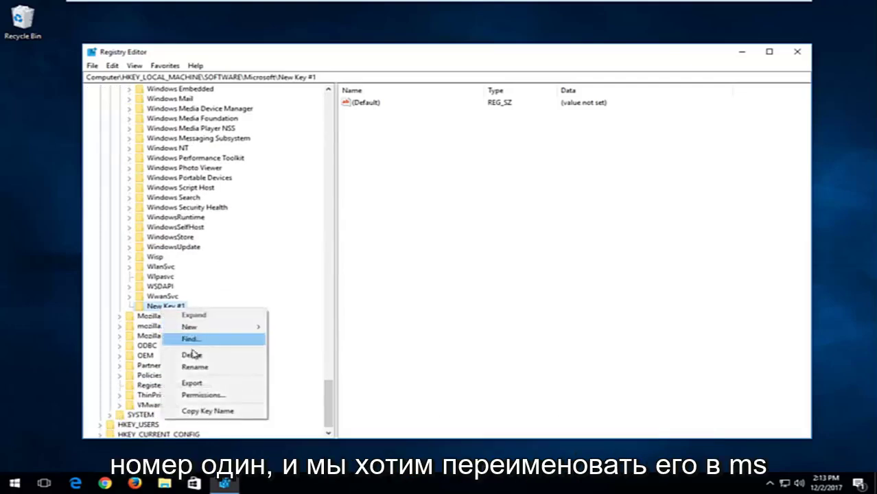
pyautogui.click(193, 366)
pyautogui.write('MS')
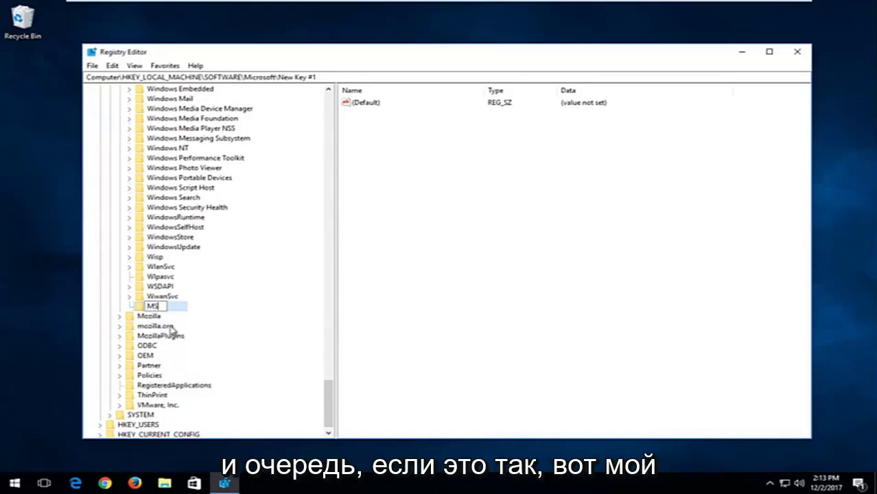
pyautogui.write('M')
pyautogui.press('BackSpace')
pyautogui.write('MQ')
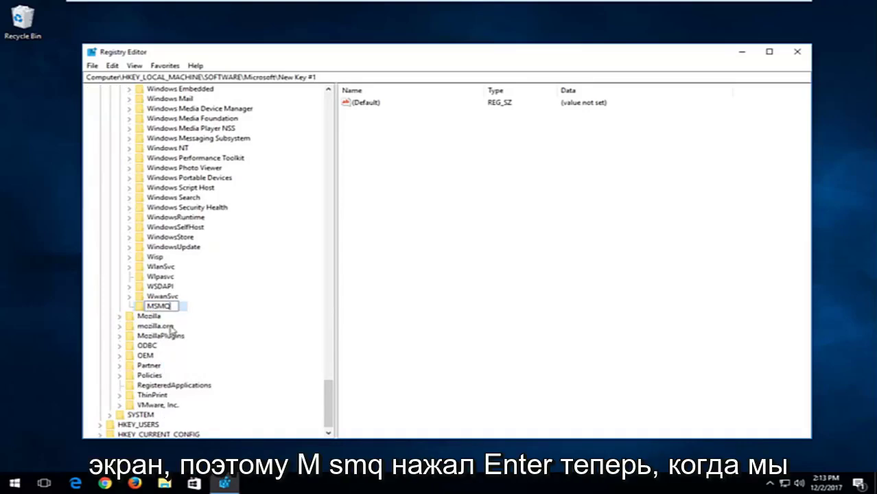
pyautogui.press('Return')
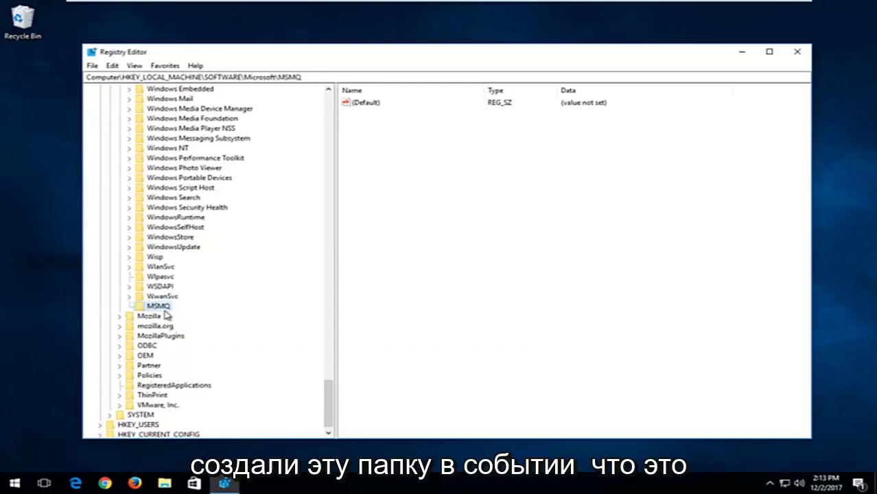
# Create a DWORD (32-bit) value named TCPNoDelay in the MSMQ key.
pyautogui.click(393, 141)
pyautogui.rightClick(408, 148)
pyautogui.moveTo(425, 152)
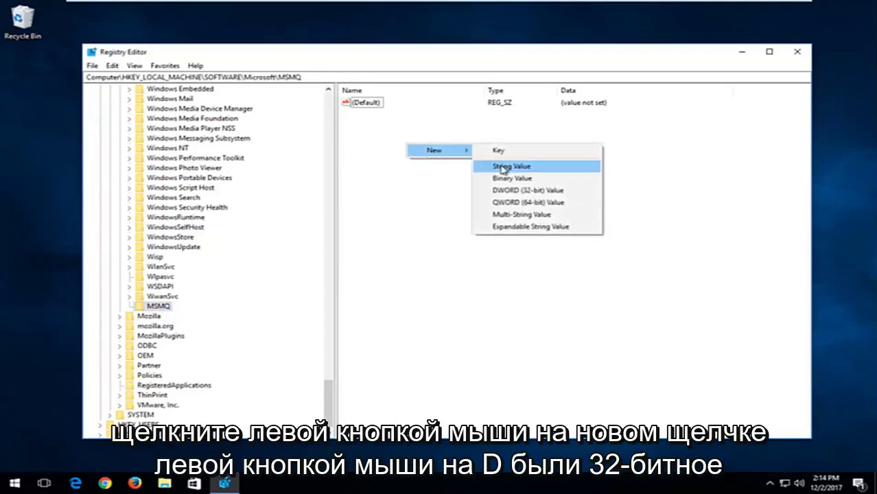
pyautogui.click(504, 191)
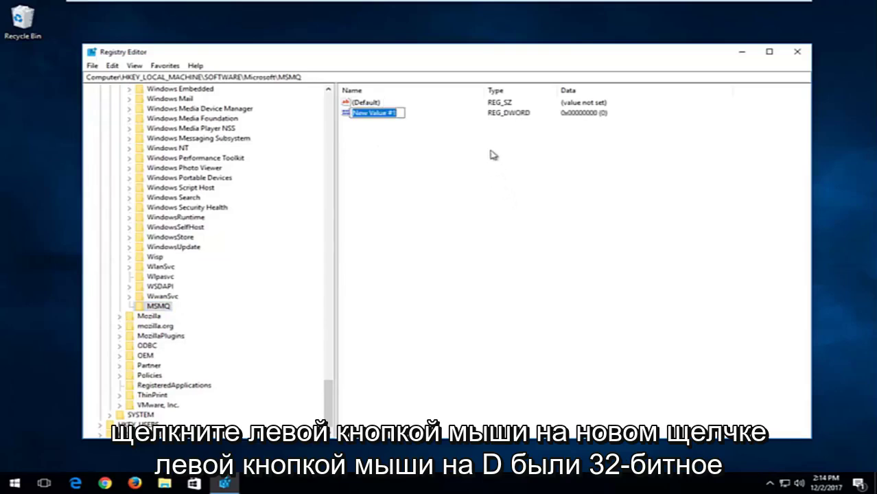
pyautogui.write('TCP')
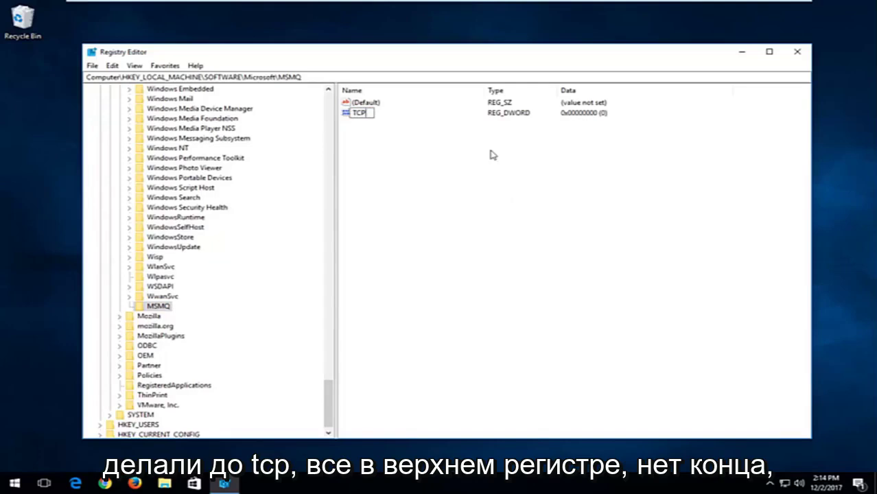
pyautogui.write('No')
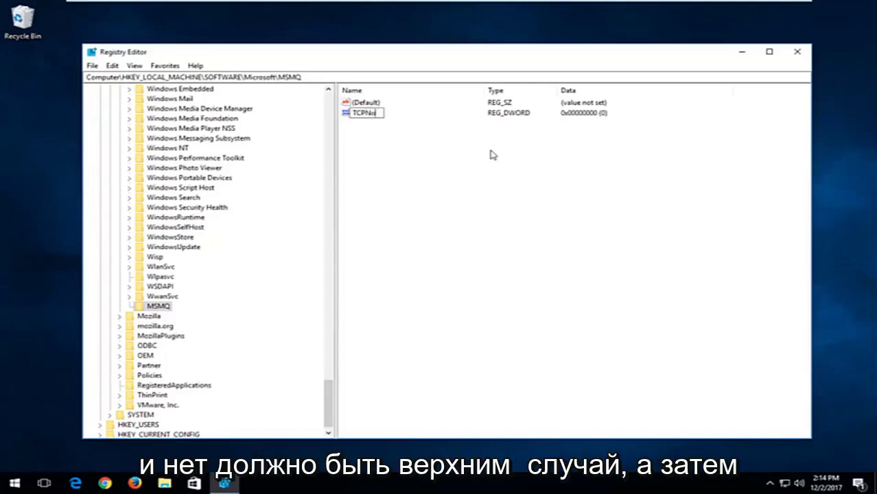
pyautogui.write('Delay')
pyautogui.press('Return')
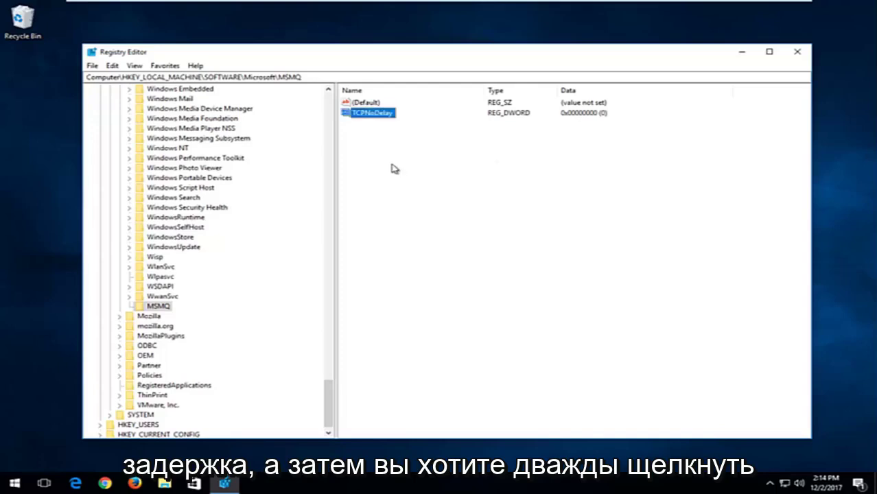
# Set the value data of the MSMQ key's TCPNoDelay to 1.
pyautogui.doubleClick(371, 113)
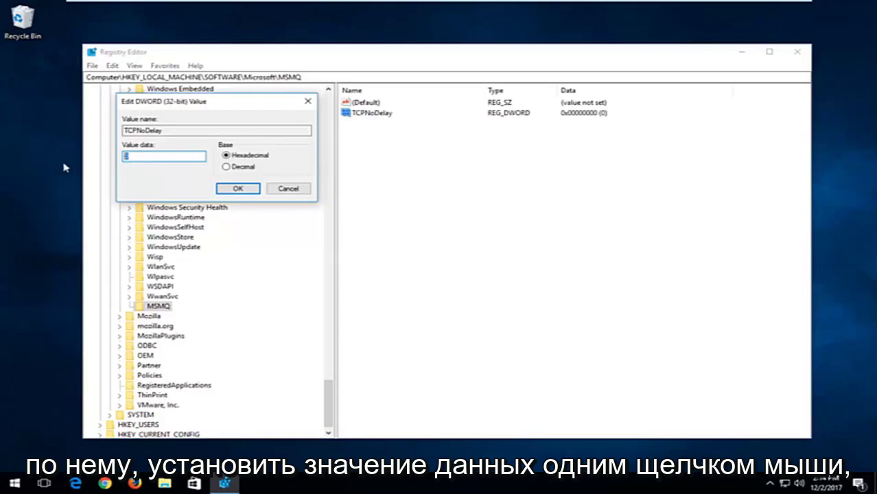
pyautogui.write('1')
pyautogui.click(242, 189)
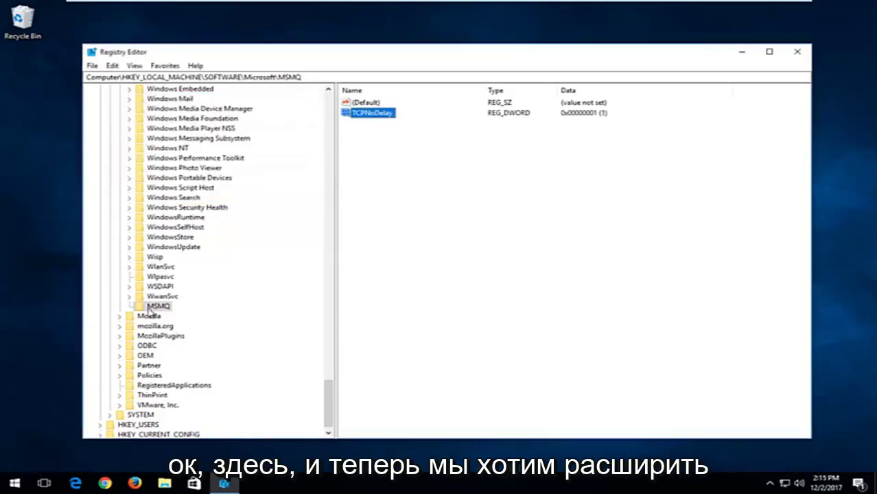
# Create a new subkey named Parameters under the MSMQ key.
pyautogui.click(157, 308)
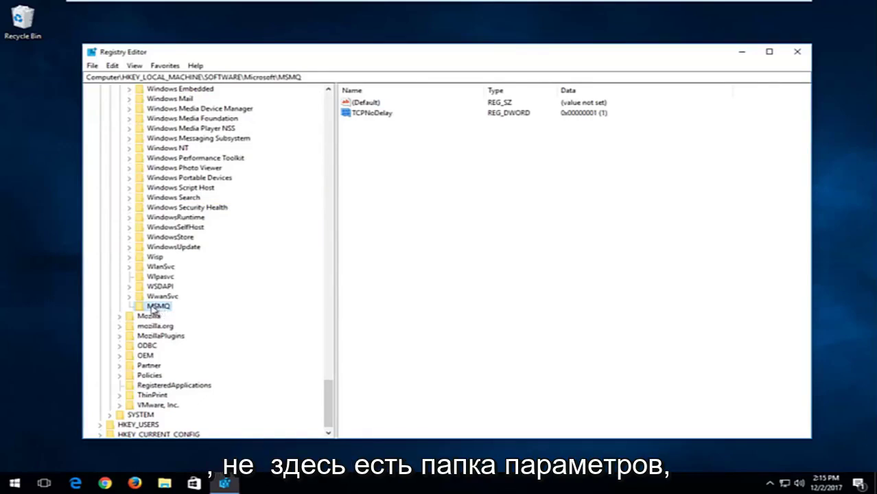
pyautogui.rightClick(158, 308)
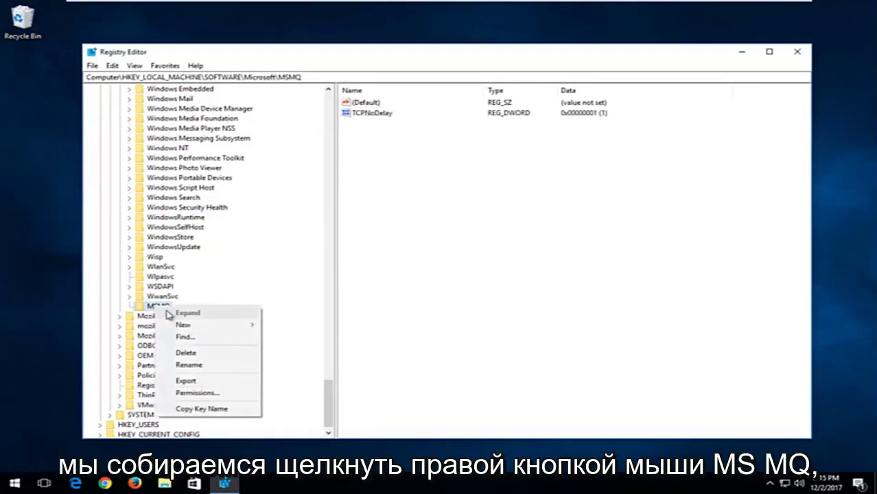
pyautogui.click(233, 325)
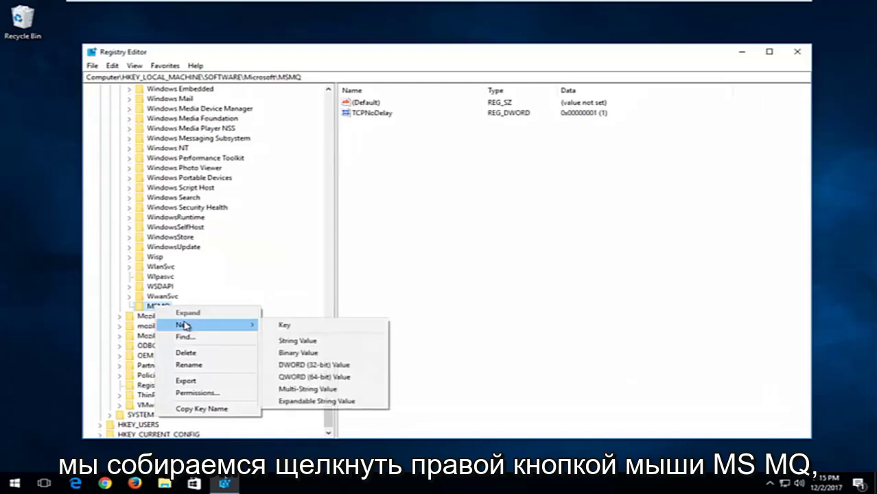
pyautogui.click(280, 327)
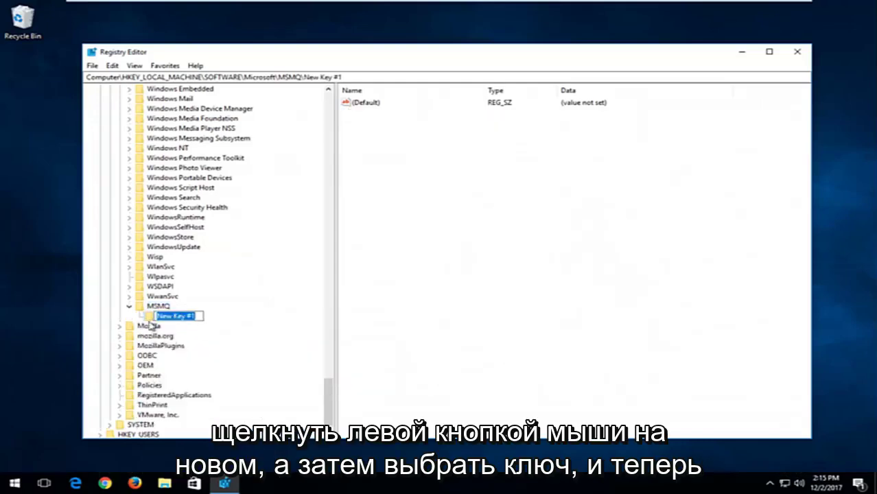
pyautogui.write('Parameters')
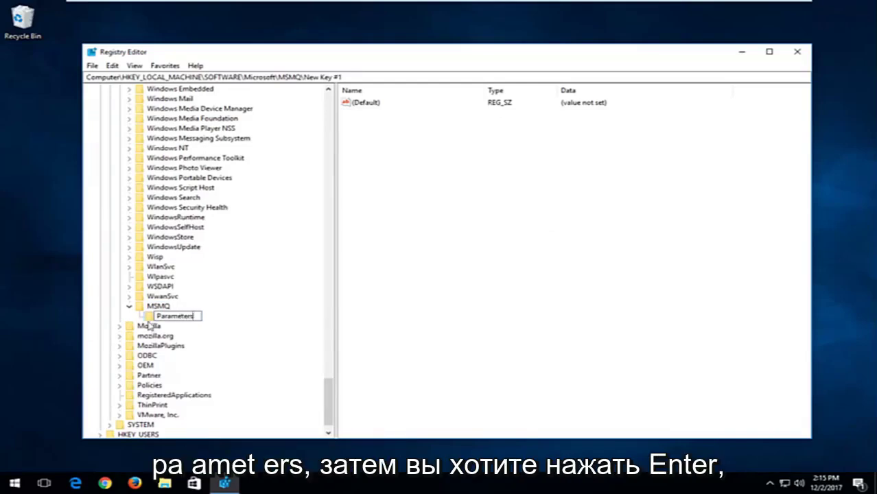
pyautogui.press('Return')
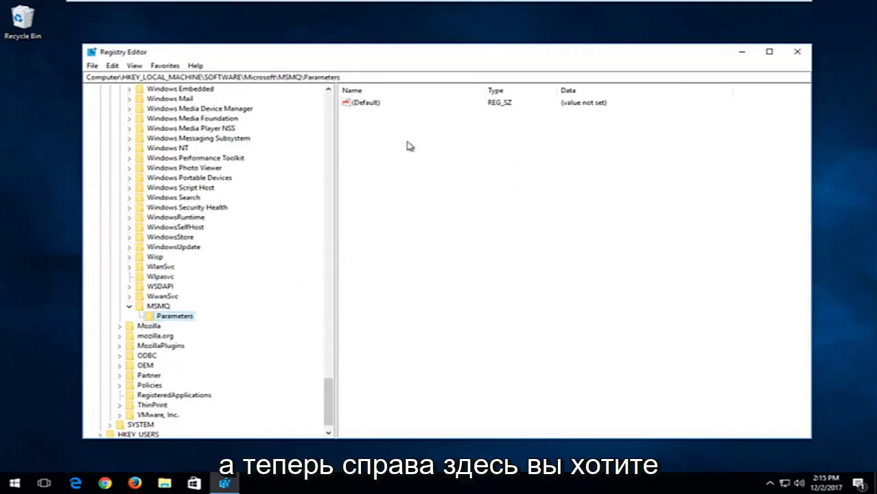
# Create a DWORD (32-bit) value named TCPNoDelay in the MSMQ\Parameters key.
pyautogui.rightClick(364, 124)
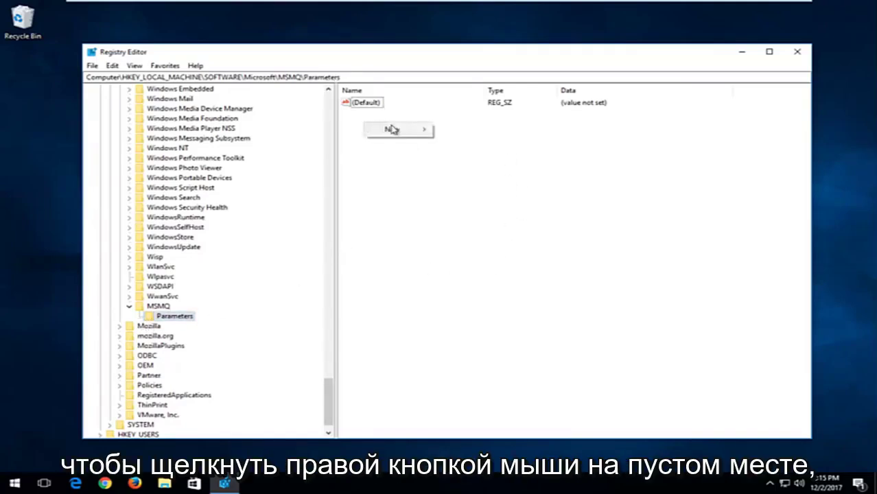
pyautogui.moveTo(401, 130)
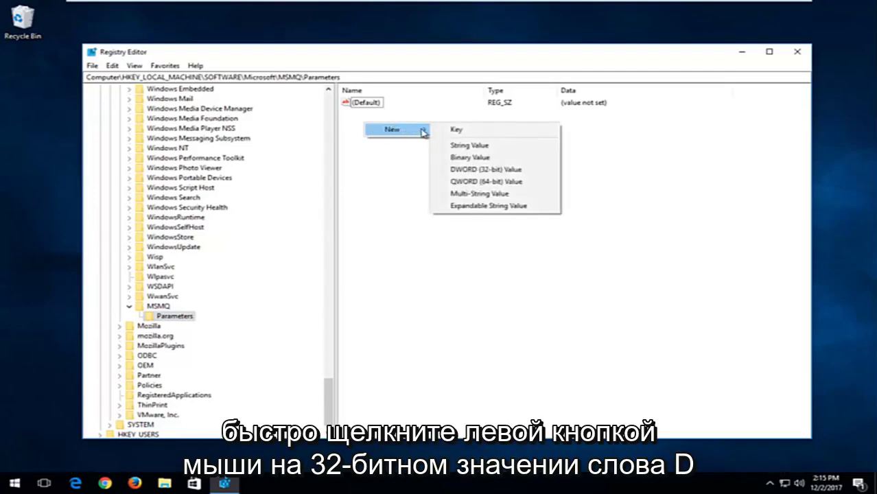
pyautogui.click(466, 169)
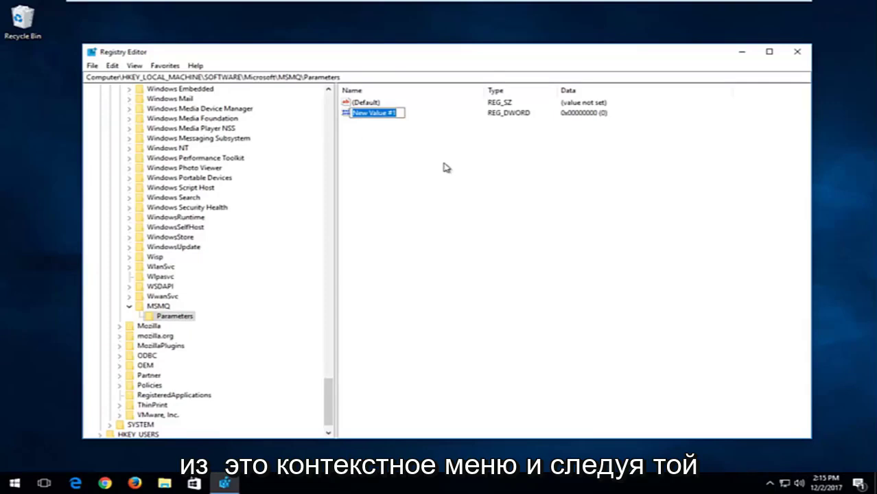
pyautogui.write('T')
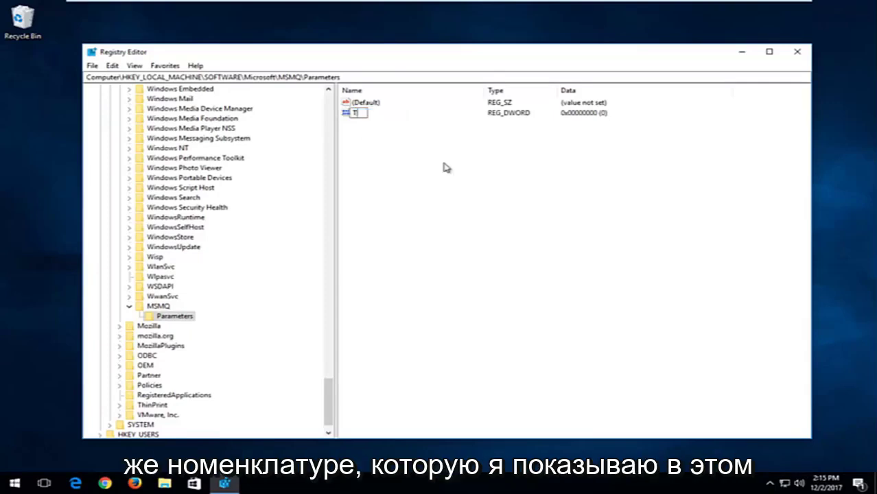
pyautogui.write('CPNoDelay')
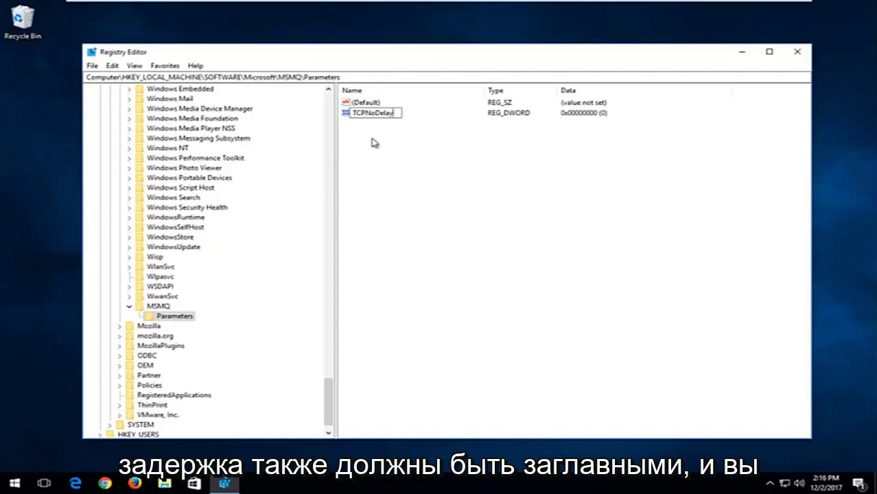
pyautogui.press('Return')
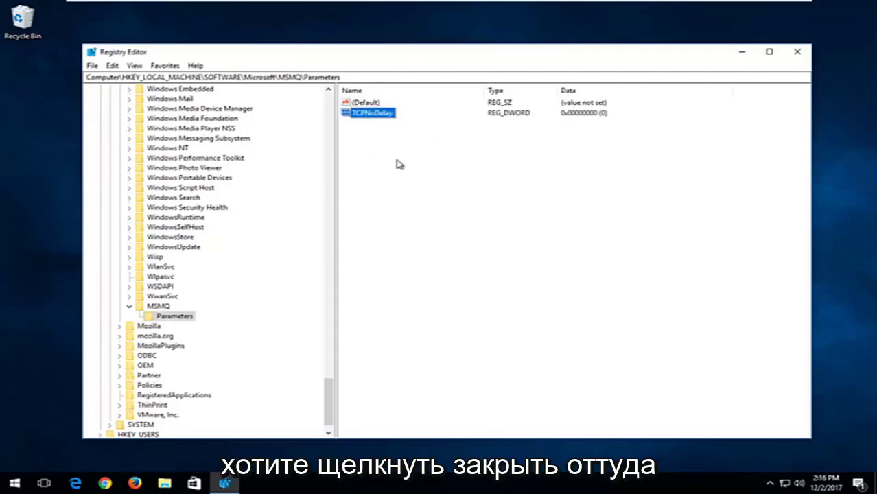
# Set the value data of TCPNoDelay in the MSMQ\Parameters key to 1.
pyautogui.rightClick(372, 117)
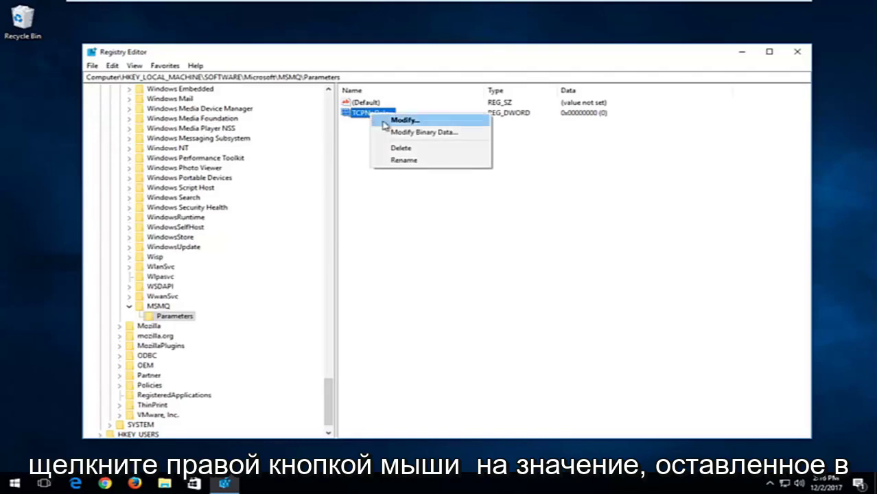
pyautogui.click(399, 122)
pyautogui.moveTo(196, 103); pyautogui.dragTo(457, 131)
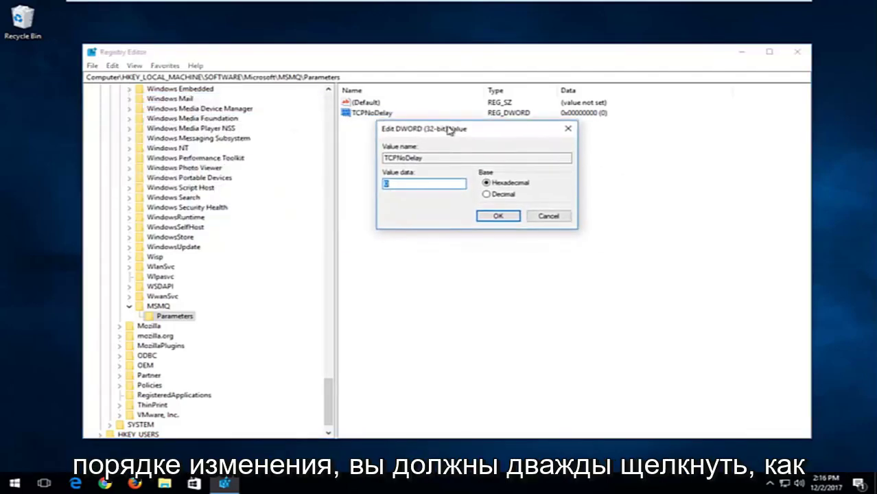
pyautogui.click(409, 184)
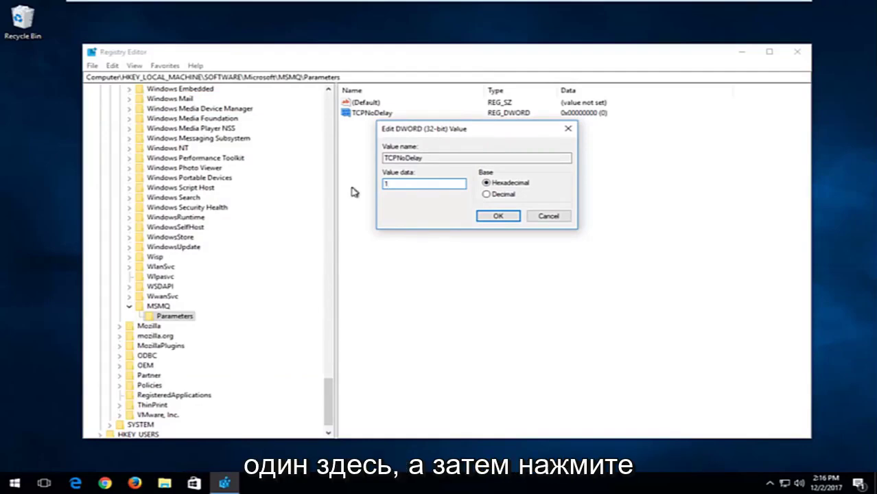
pyautogui.click(494, 216)
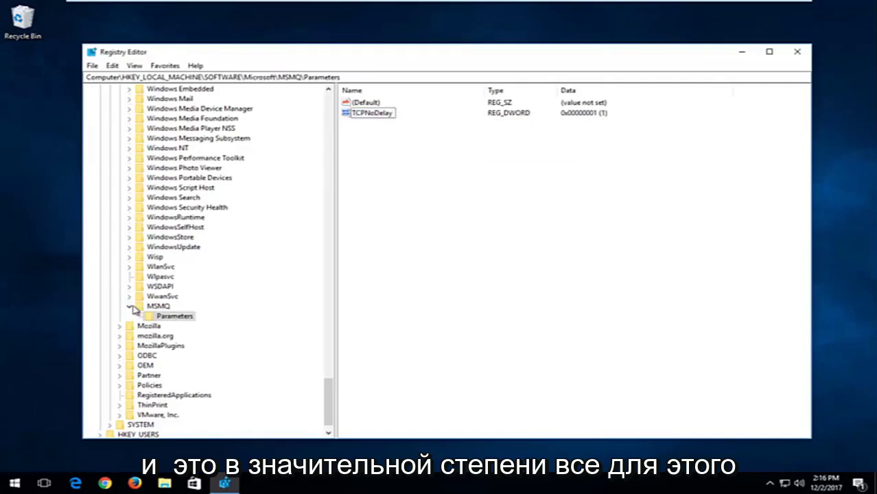
# Collapse the MSMQ, Microsoft, SOFTWARE and HKEY_LOCAL_MACHINE branches of the registry tree.
pyautogui.click(129, 306)
pyautogui.moveTo(329, 398); pyautogui.dragTo(328, 100)
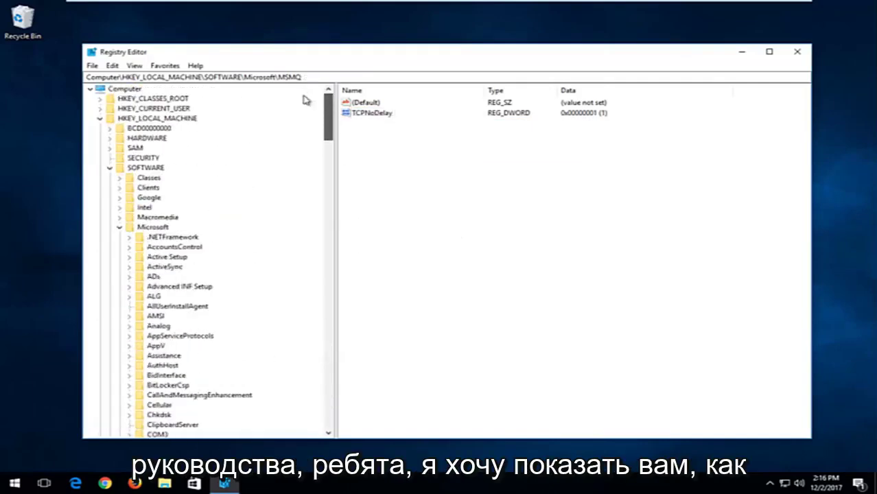
pyautogui.click(118, 227)
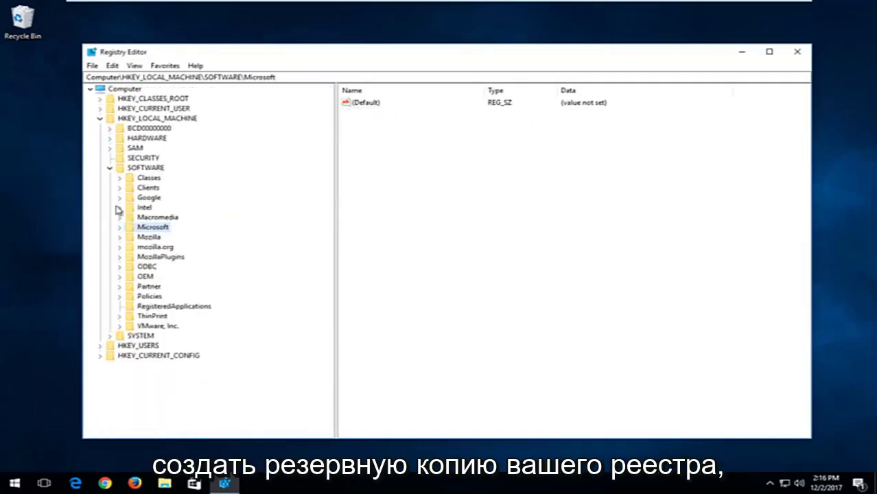
pyautogui.click(111, 168)
pyautogui.click(100, 120)
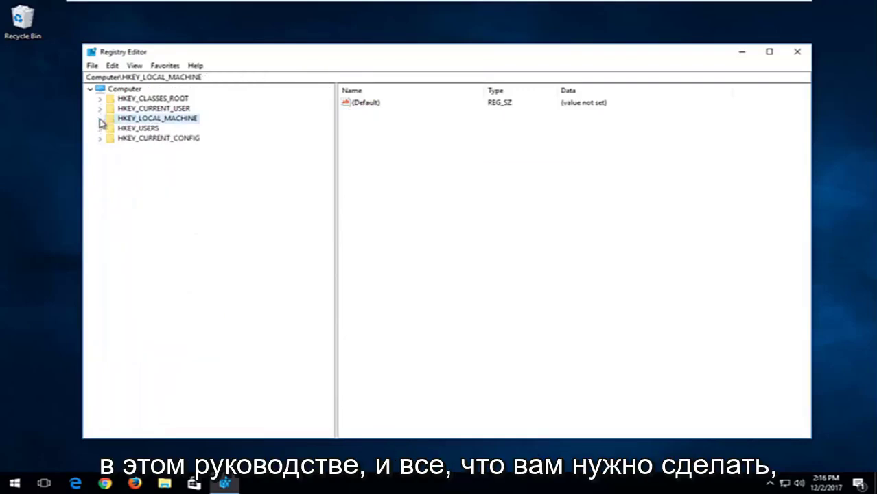
# Export the HKEY_LOCAL_MACHINE branch to the Desktop as a registration file named backup.
pyautogui.click(92, 66)
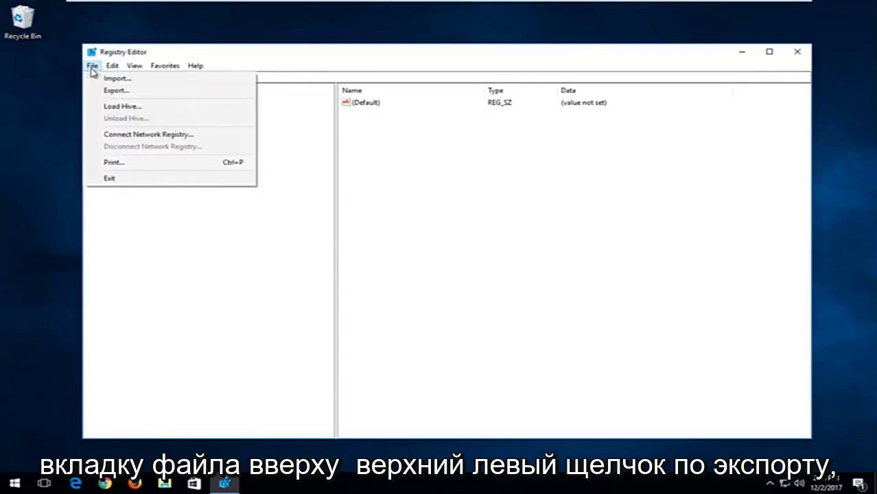
pyautogui.click(114, 90)
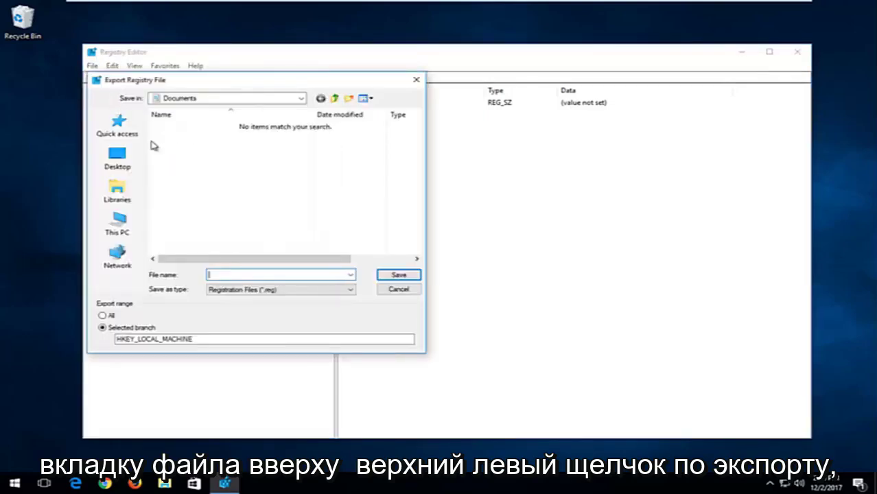
pyautogui.click(117, 160)
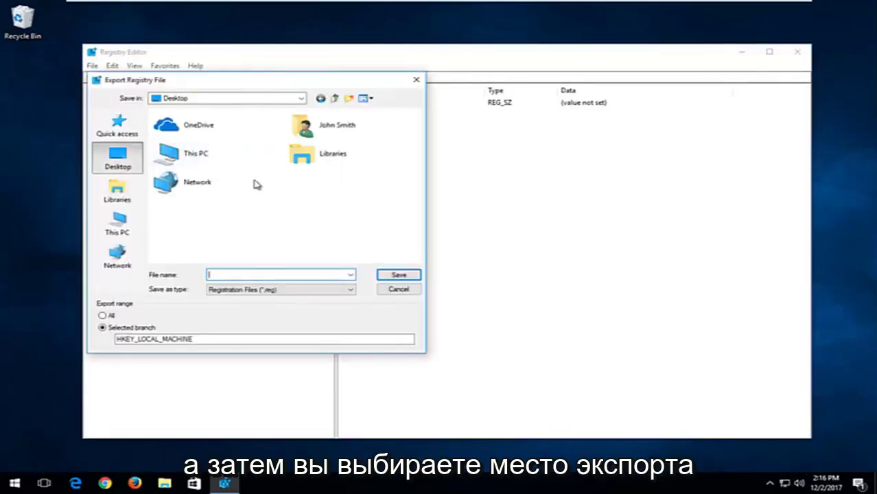
pyautogui.click(209, 274)
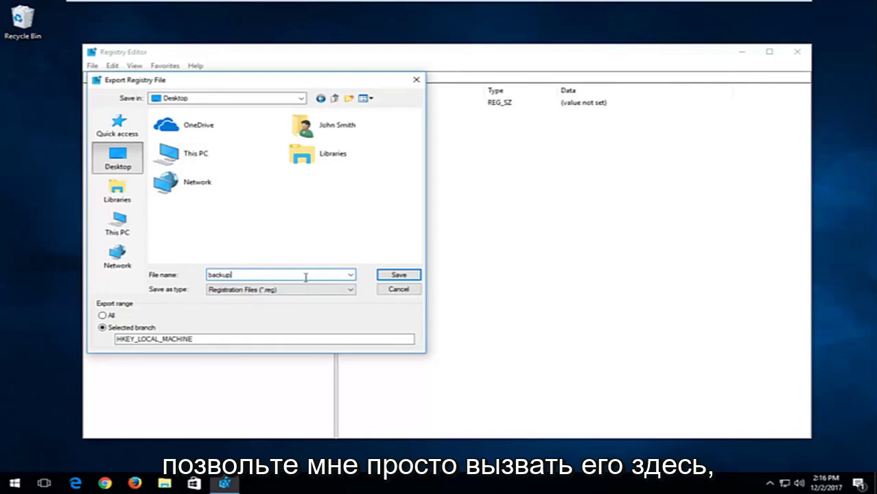
pyautogui.click(406, 276)
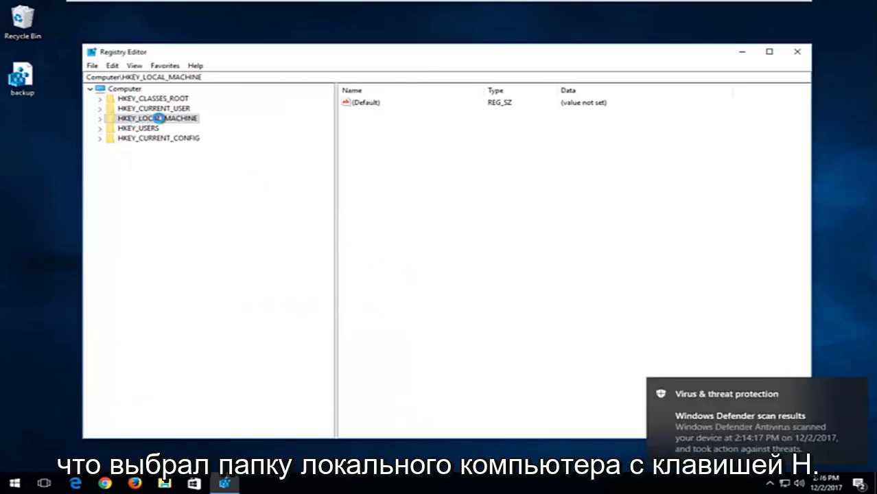
# Export the entire registry from the Computer root to the Desktop as "backup registry", with the export range set to All.
pyautogui.click(121, 89)
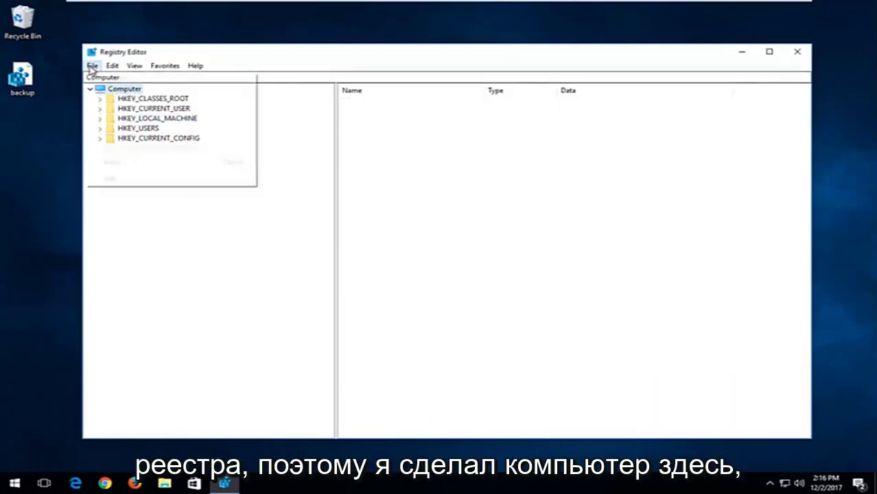
pyautogui.click(92, 66)
pyautogui.click(109, 90)
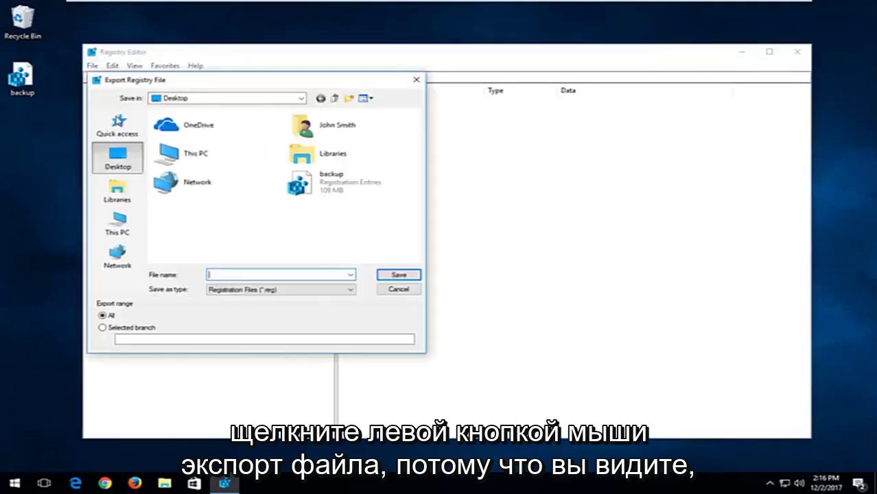
pyautogui.click(111, 329)
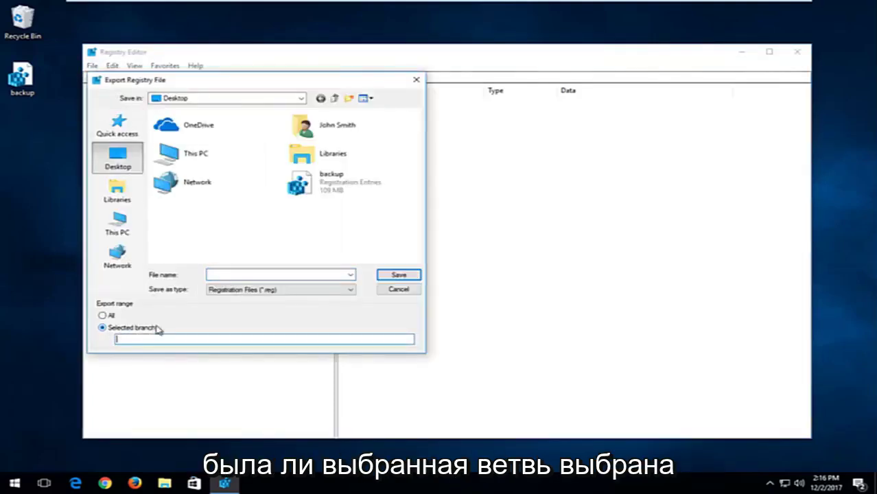
pyautogui.click(102, 315)
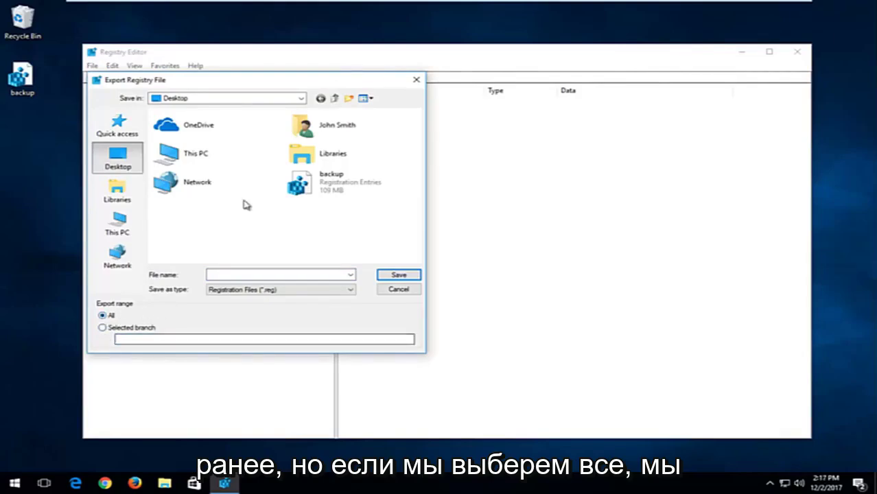
pyautogui.click(241, 275)
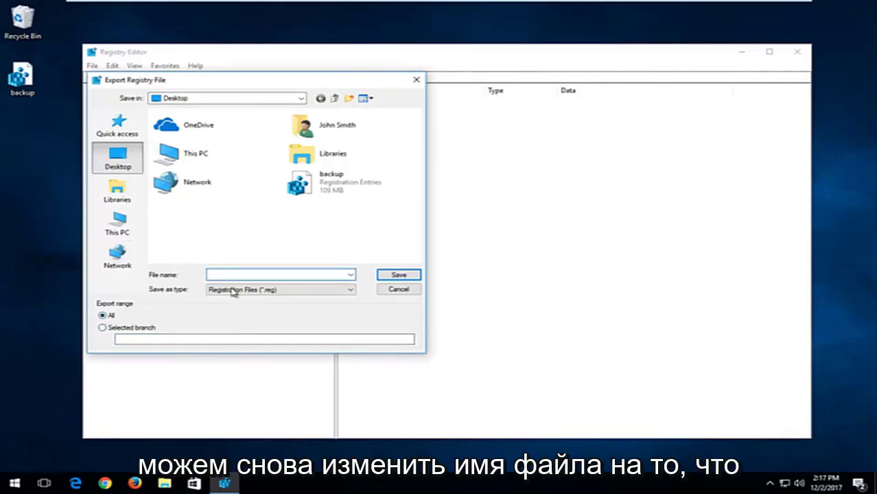
pyautogui.write('backup.r')
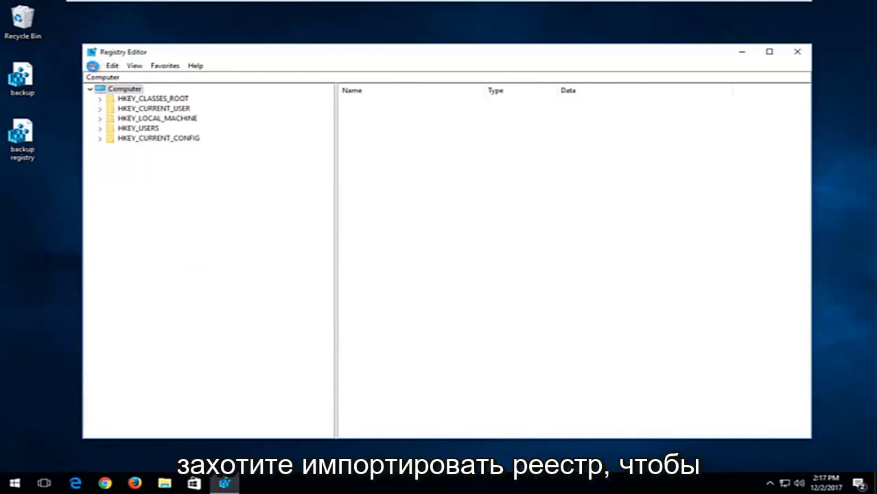
# Import the registration file named backup from the Desktop to restore the registry.
pyautogui.click(92, 66)
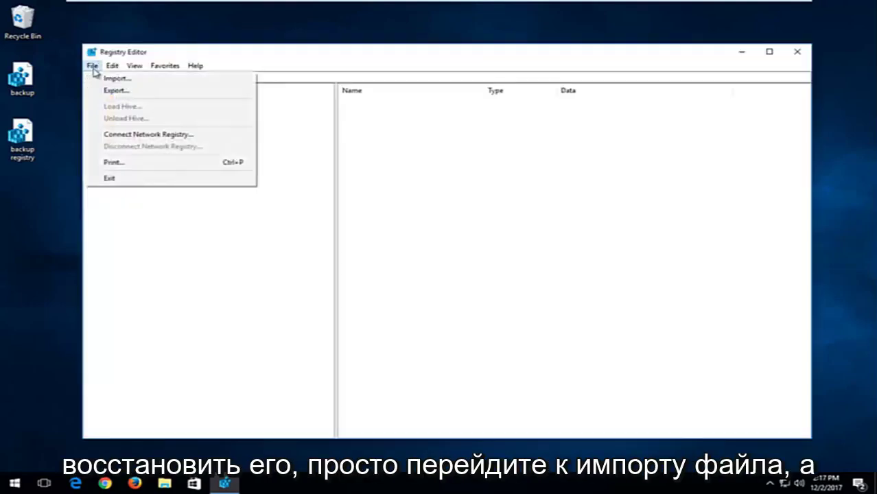
pyautogui.click(115, 78)
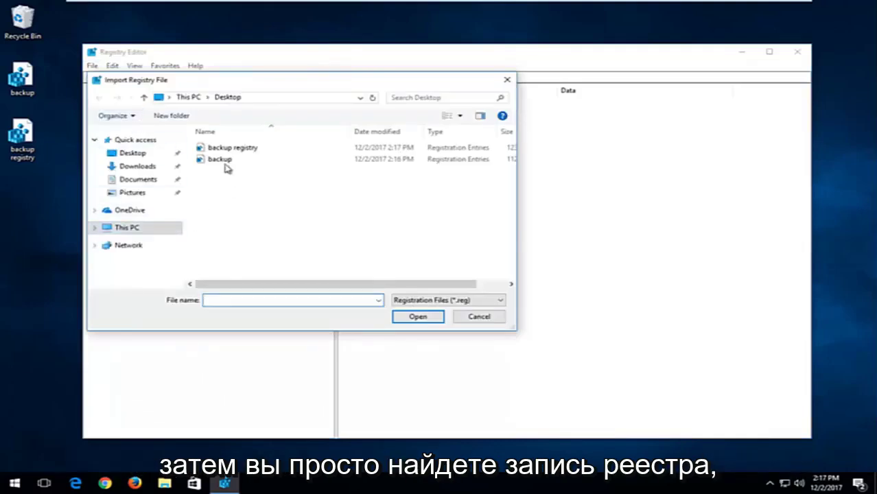
pyautogui.click(230, 158)
pyautogui.click(418, 317)
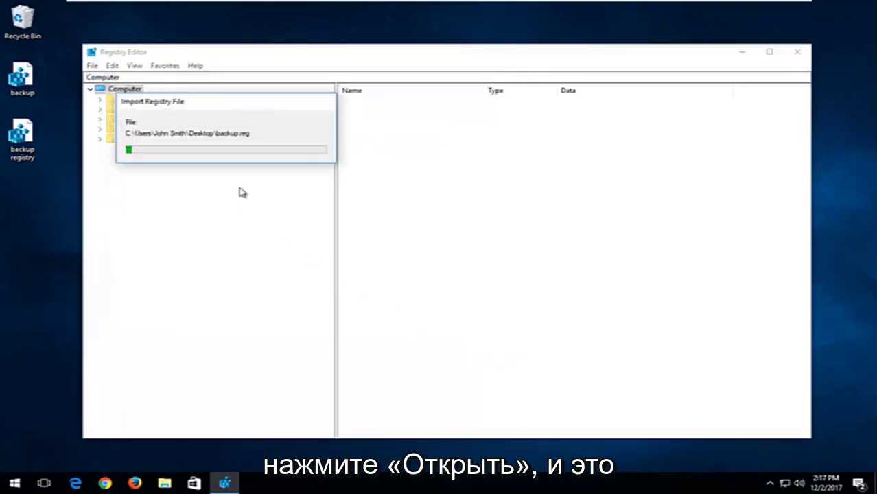